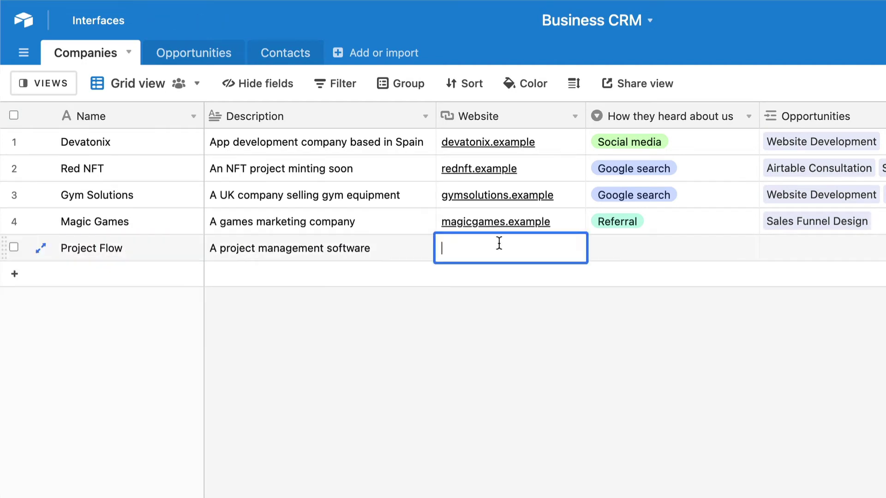
Enter projectflow.example as the Project Flow company's website
type("projectflow.example")
key("Tab")
key("Return")
Link Sales Automation Consultation and a second opportunity to Project Flow
left_click(635, 453)
left_click(829, 254)
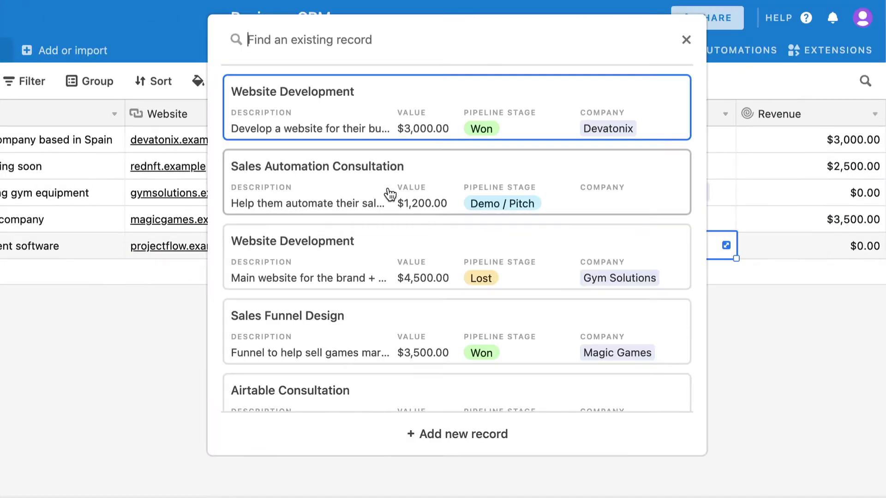
left_click(390, 194)
Link a contact to the Project Flow company record
left_click(644, 245)
scroll(630, 240, "right", 5)
left_click(572, 250)
left_click(566, 248)
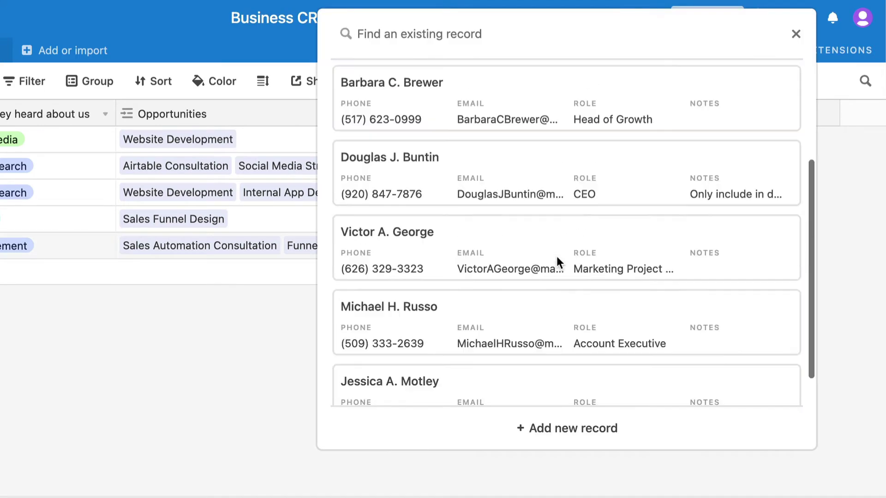
scroll(557, 258, "up", 2)
left_click(537, 192)
scroll(538, 196, "left", 5)
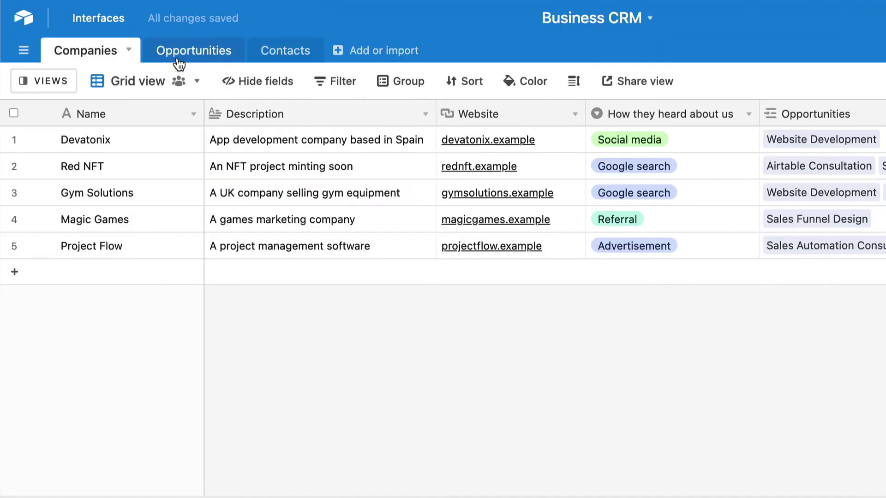
Review the Opportunities table records, then move to the Contacts table
left_click(178, 60)
scroll(423, 397, "down", 7)
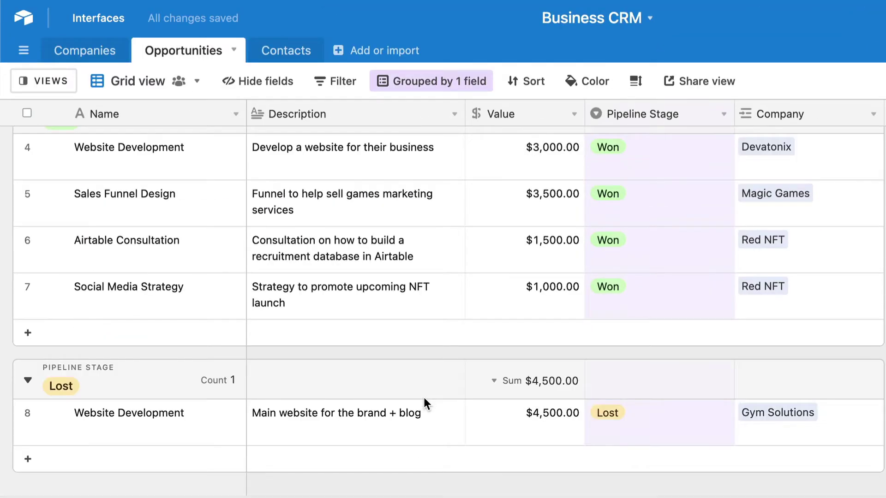
scroll(423, 392, "up", 7)
left_click(291, 52)
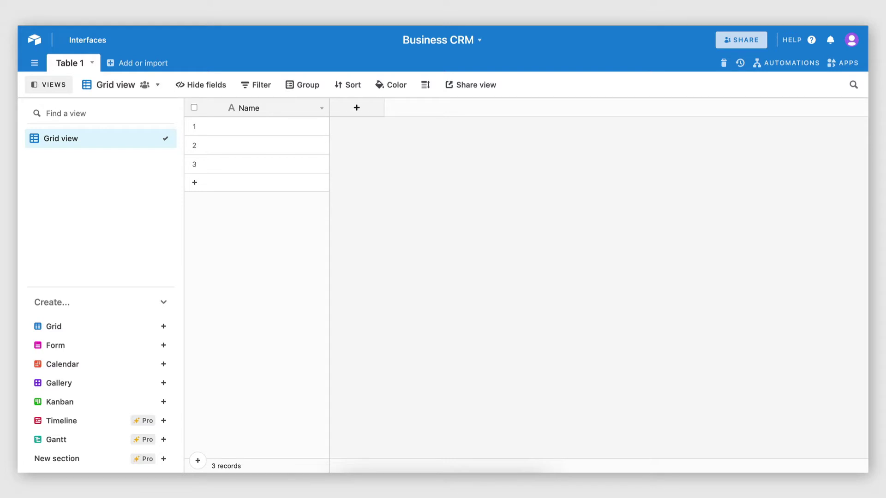
Rename Table 1 to Companies
double_click(67, 65)
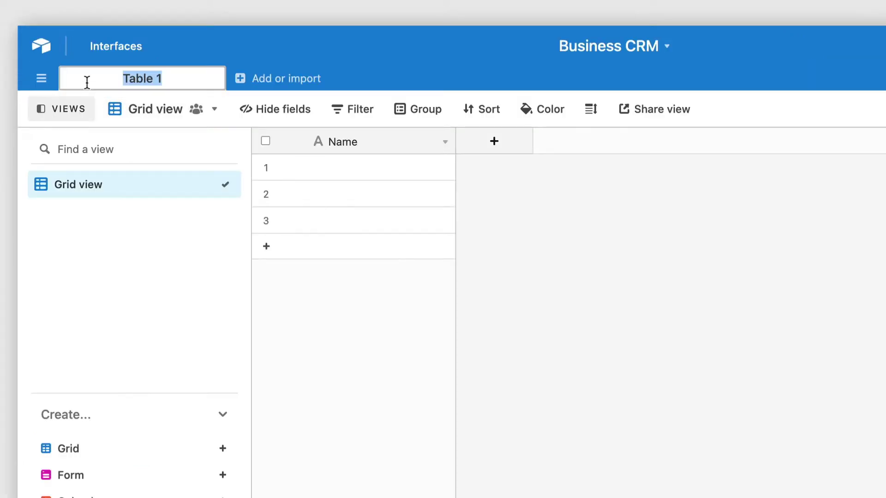
type("Companies")
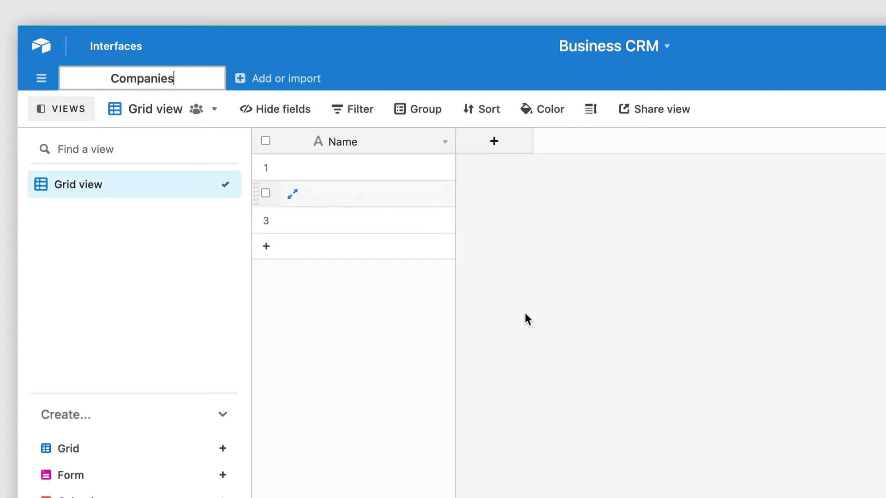
key("Return")
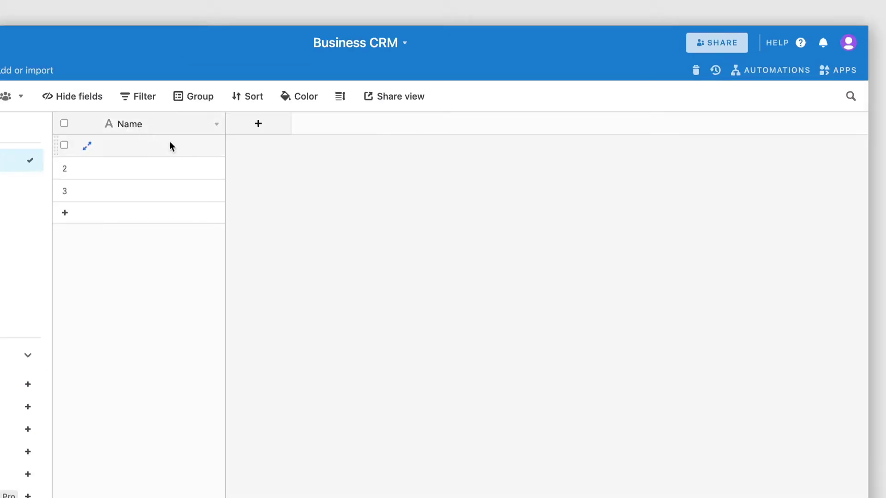
Add a Description field and change its type to Long text
left_click(239, 132)
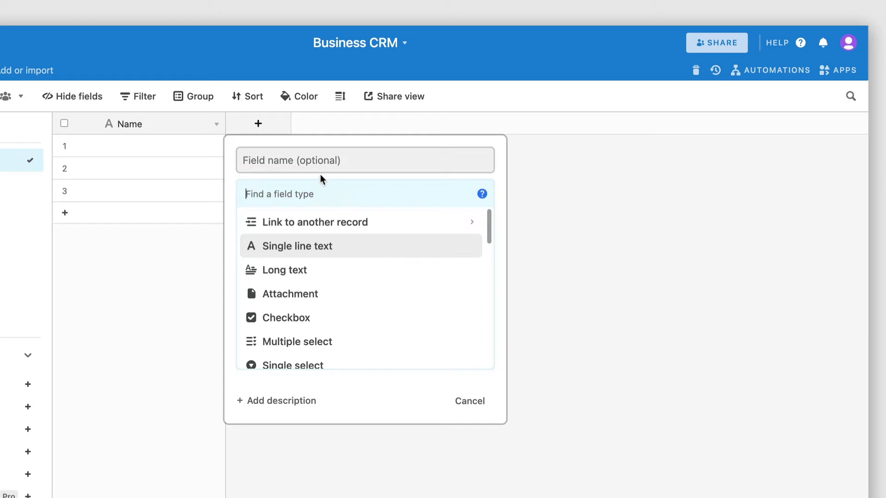
left_click(313, 160)
type("Description")
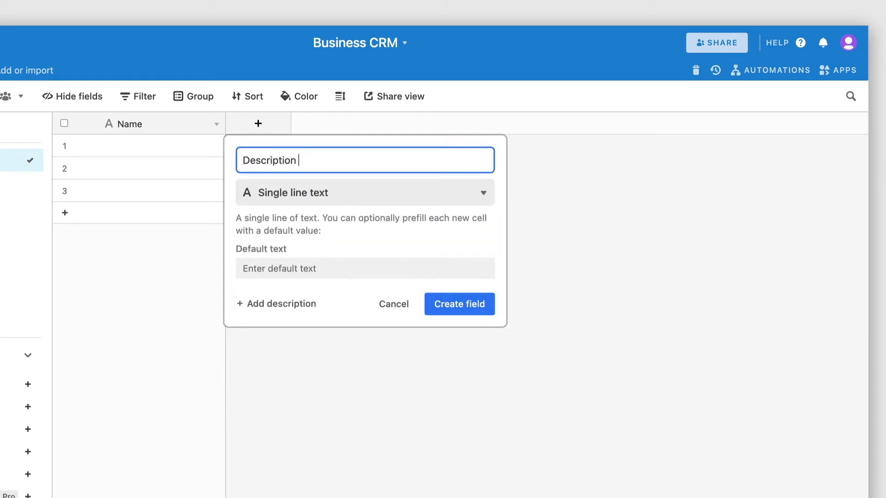
key("BackSpace")
left_click(457, 313)
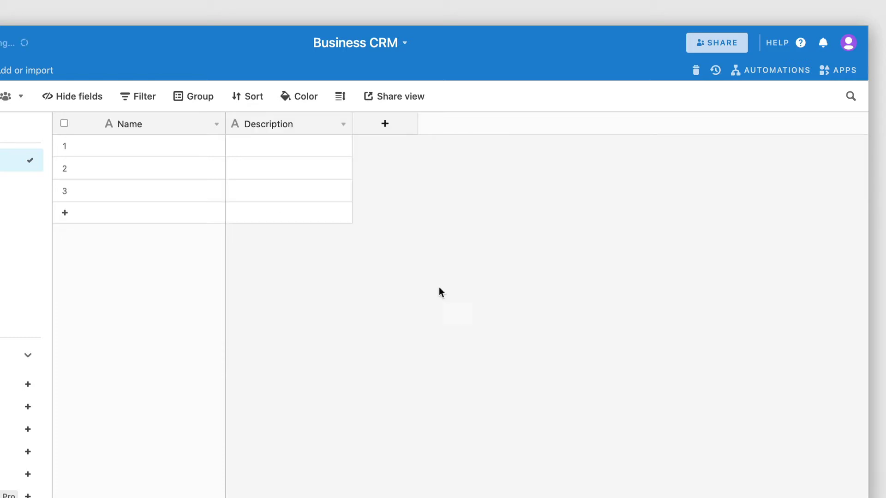
left_click(343, 124)
left_click(300, 152)
left_click(308, 191)
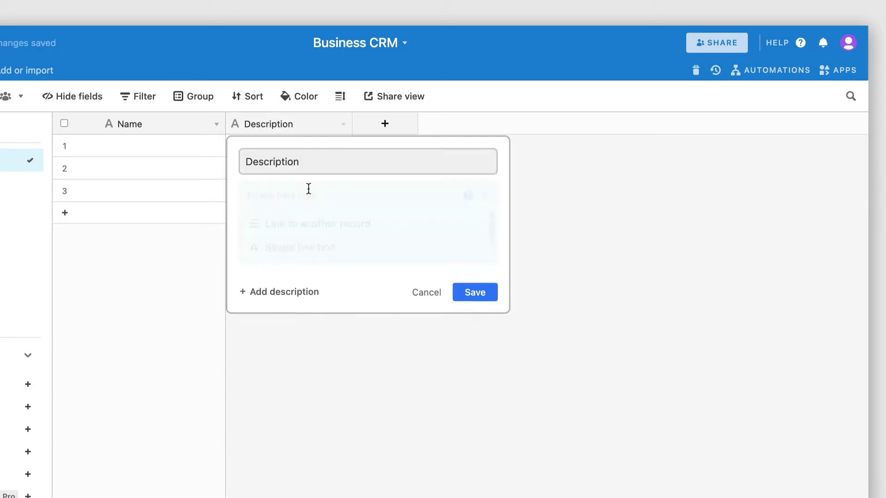
left_click(309, 269)
left_click(463, 303)
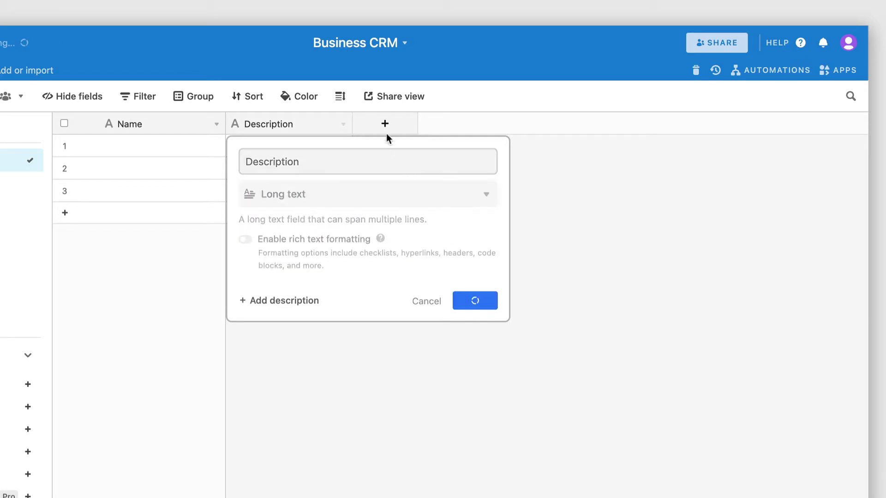
Add a Website field of type URL
left_click(384, 130)
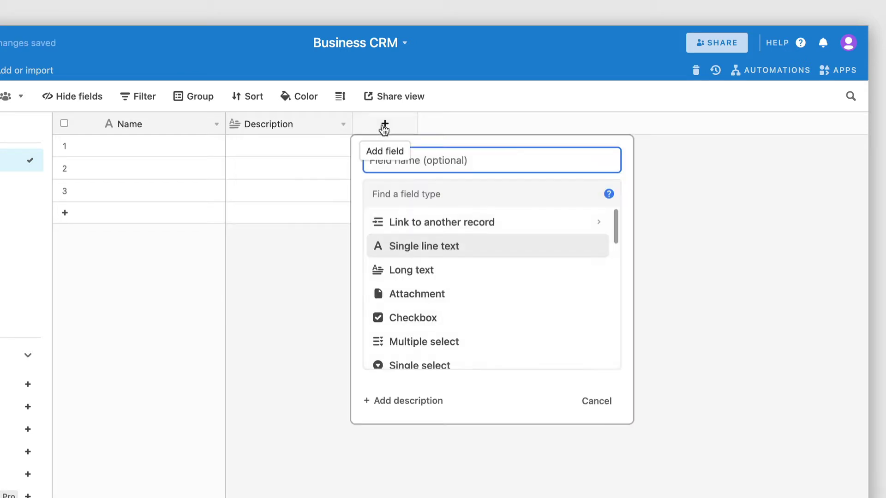
type("Website")
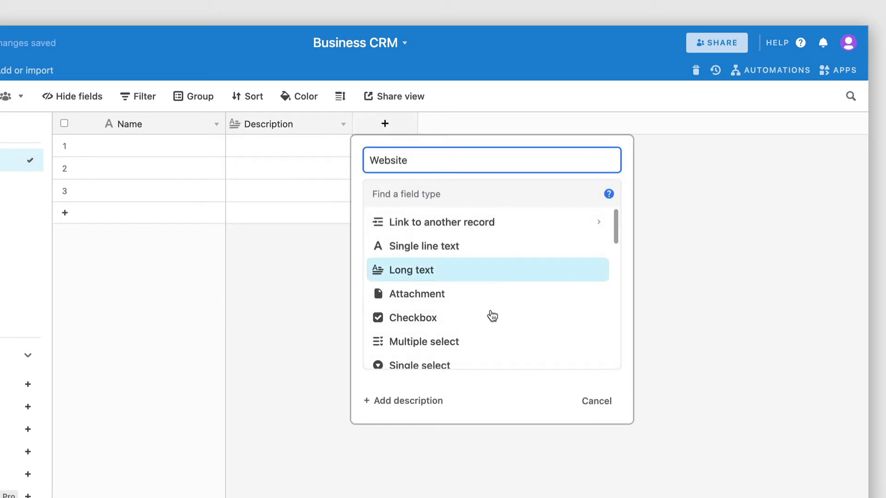
scroll(492, 319, "down", 5)
scroll(495, 326, "down", 1)
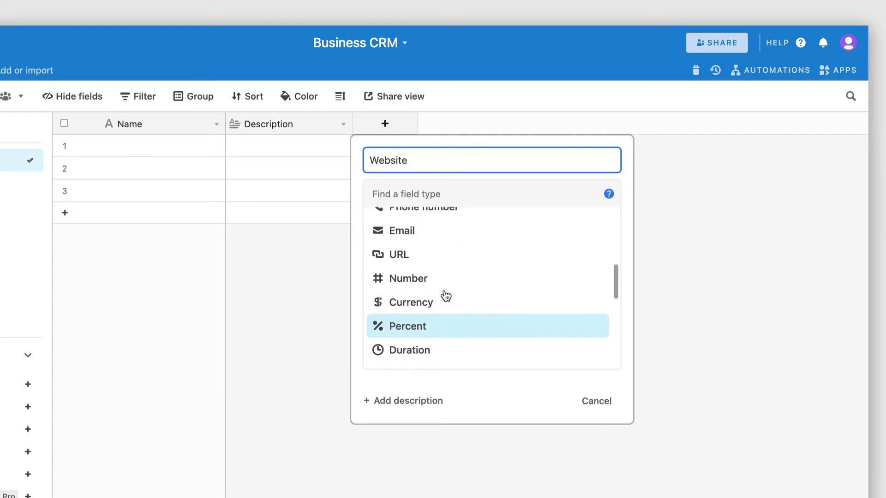
left_click(395, 258)
left_click(586, 267)
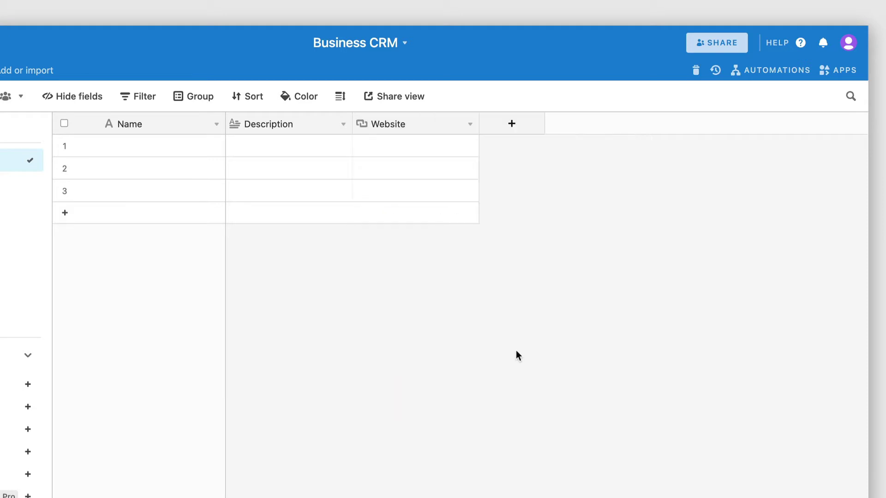
Start a single-select field named How they heard about us
left_click(509, 125)
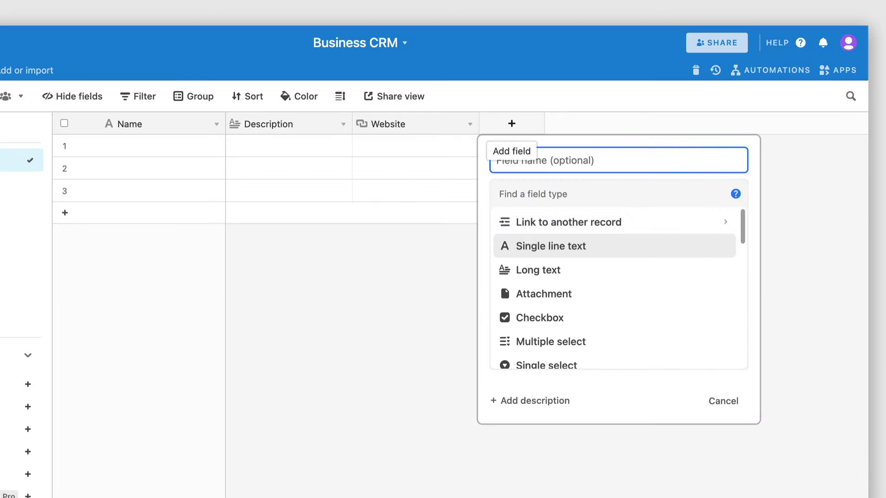
type("Ho")
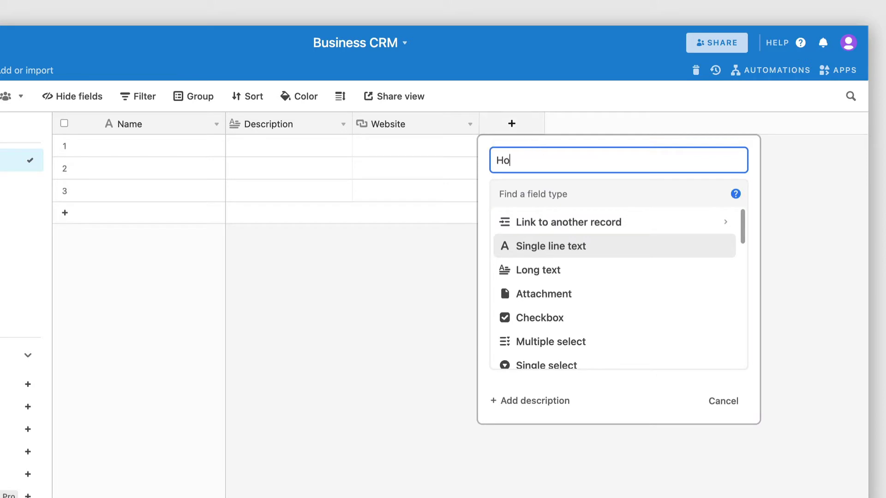
type("w they heard about us")
scroll(563, 319, "down", 2)
left_click(563, 319)
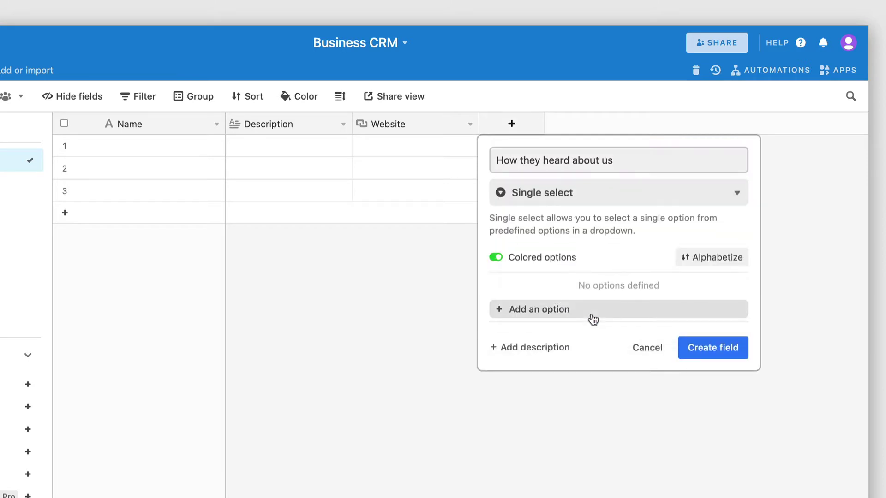
Give it options Google search, Advertisment, Referral and Social media, and create the field
left_click(528, 309)
type("Google search")
key("Return")
type("Adverti")
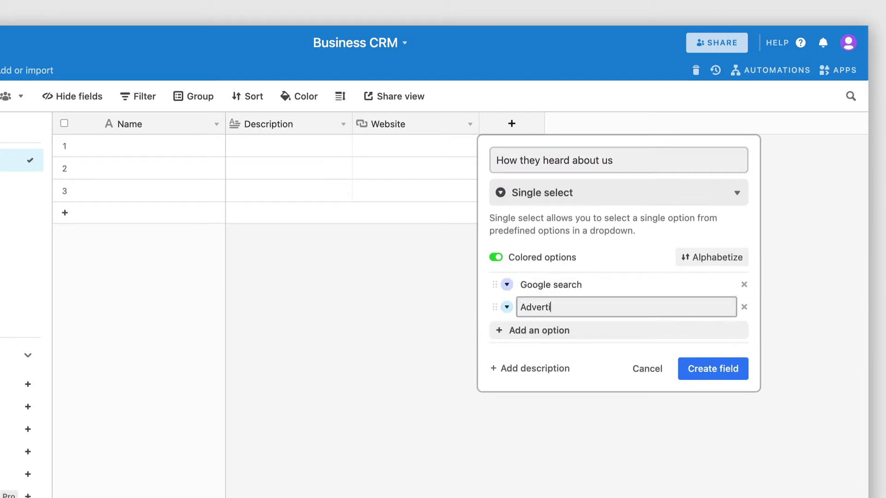
type("sment")
key("Return")
type("Referral")
key("Return")
type("Social ")
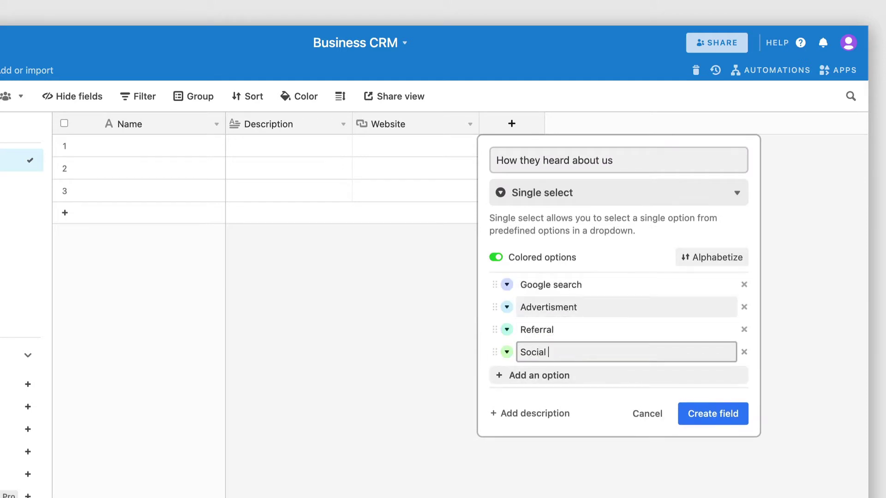
type("media")
left_click(573, 413)
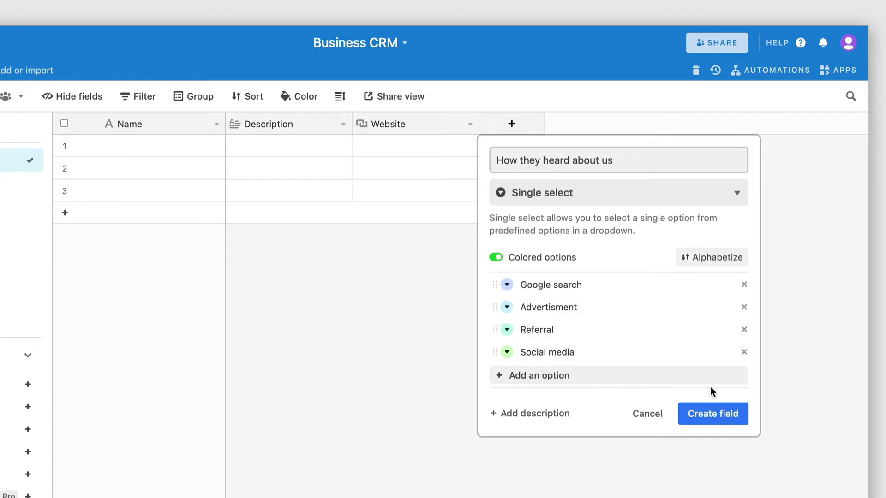
left_click(712, 416)
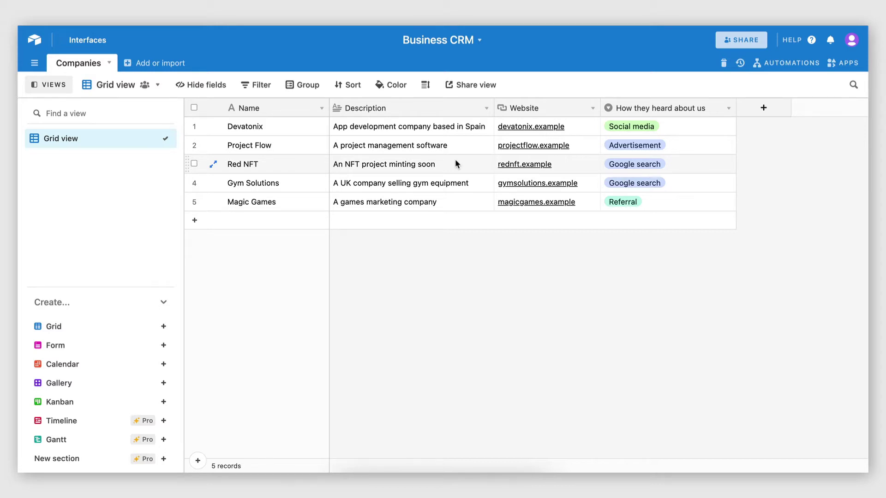
Add a new empty table named Opportunities
left_click(153, 63)
left_click(226, 112)
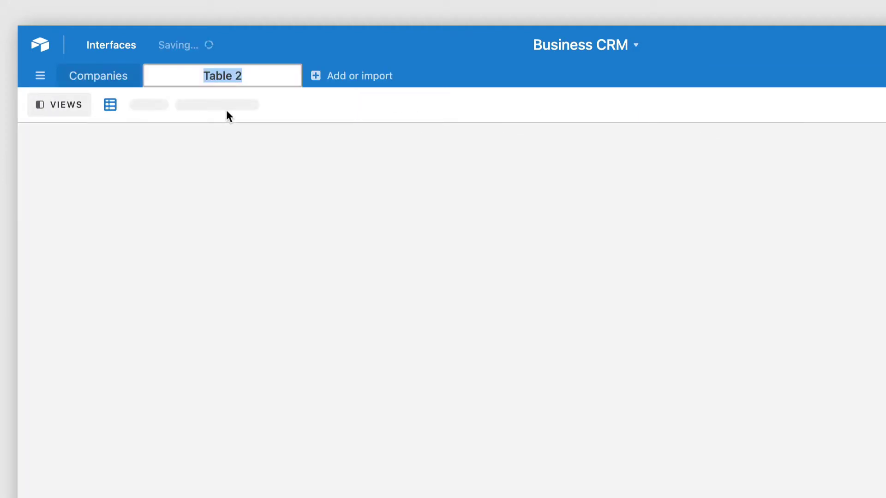
type("Oppor")
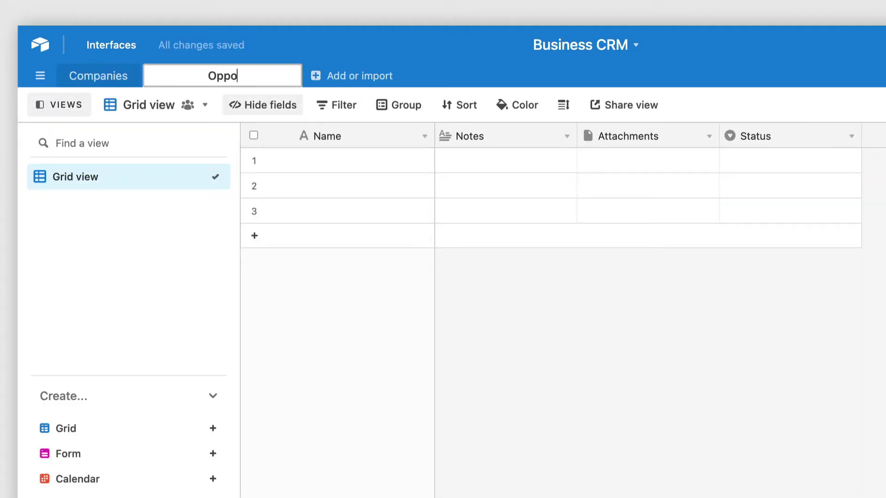
type("tunities")
key("Return")
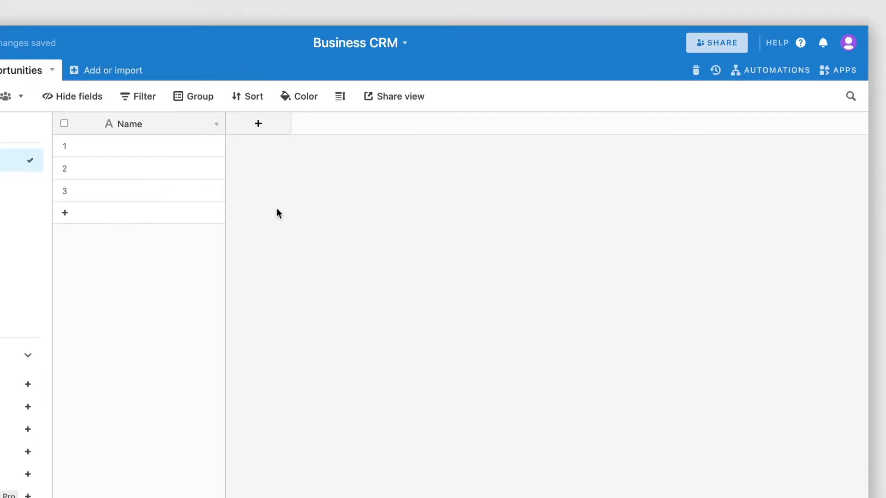
Add a long-text Description field to Opportunities
left_click(258, 123)
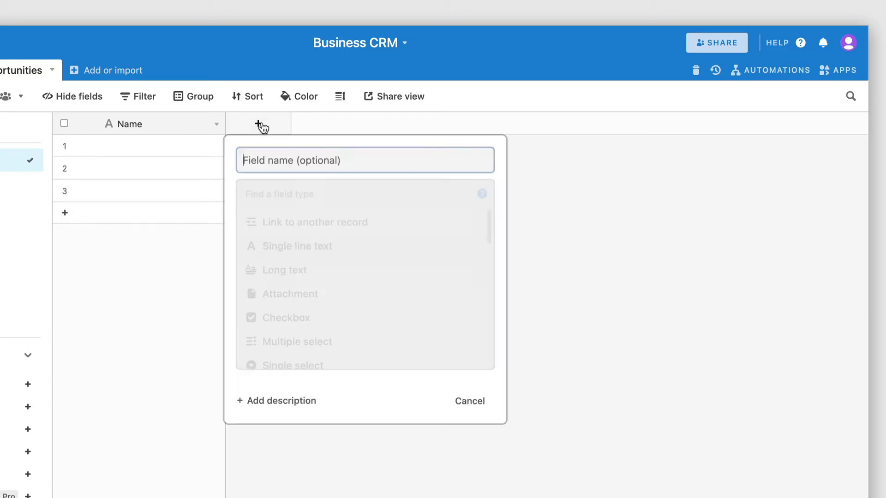
type("Description")
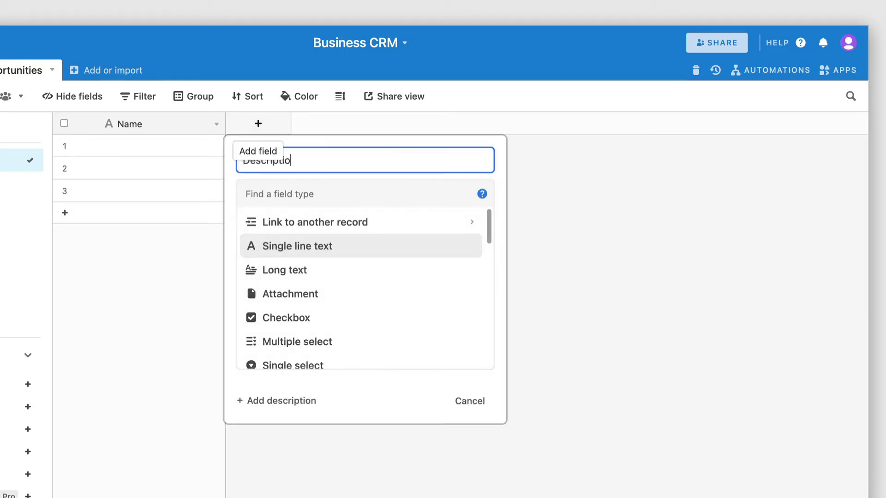
left_click(297, 274)
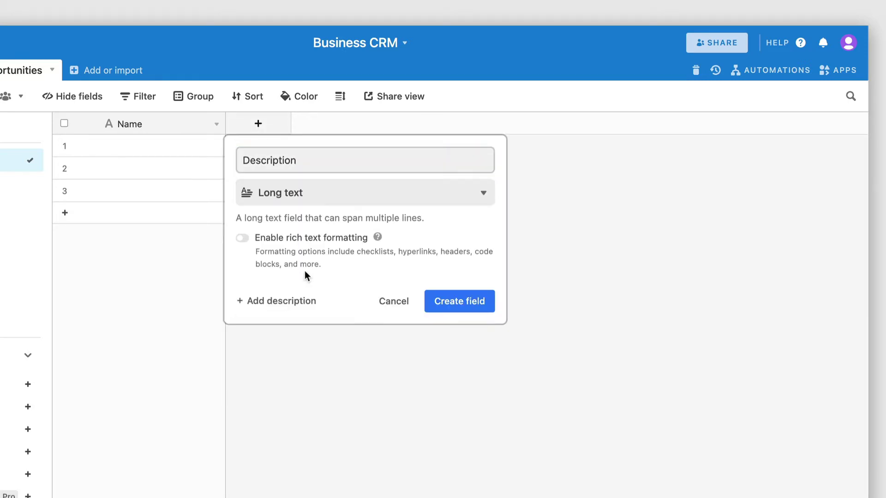
Add a Value field of type Currency
left_click(445, 308)
left_click(378, 127)
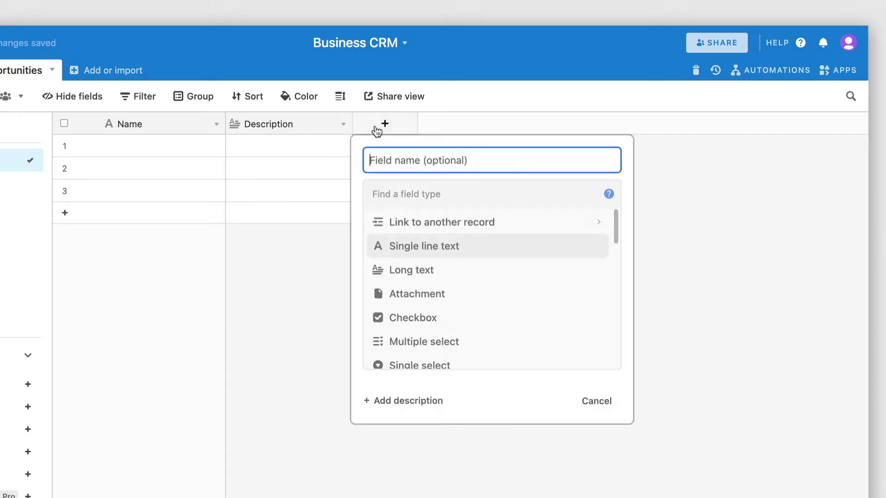
type("Value")
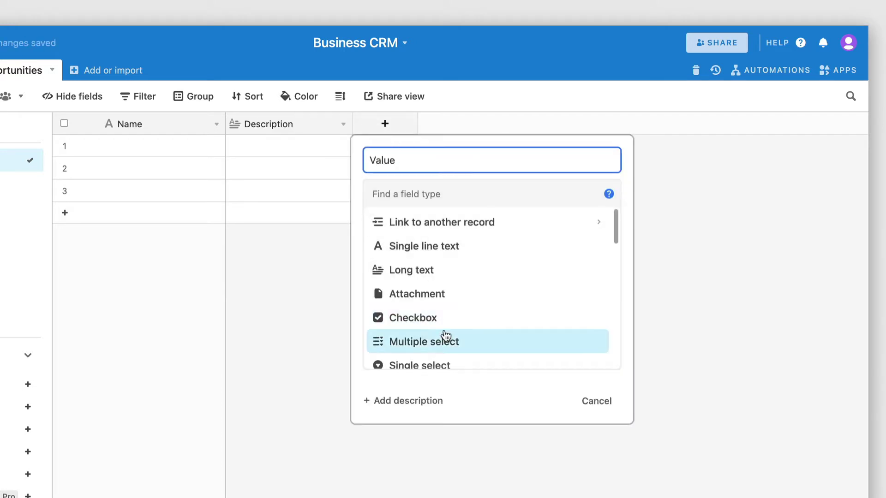
scroll(444, 336, "down", 5)
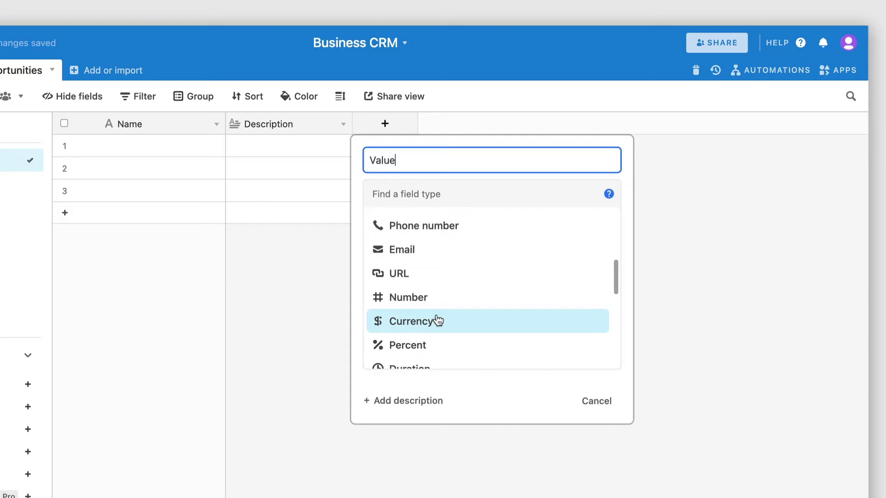
left_click(418, 321)
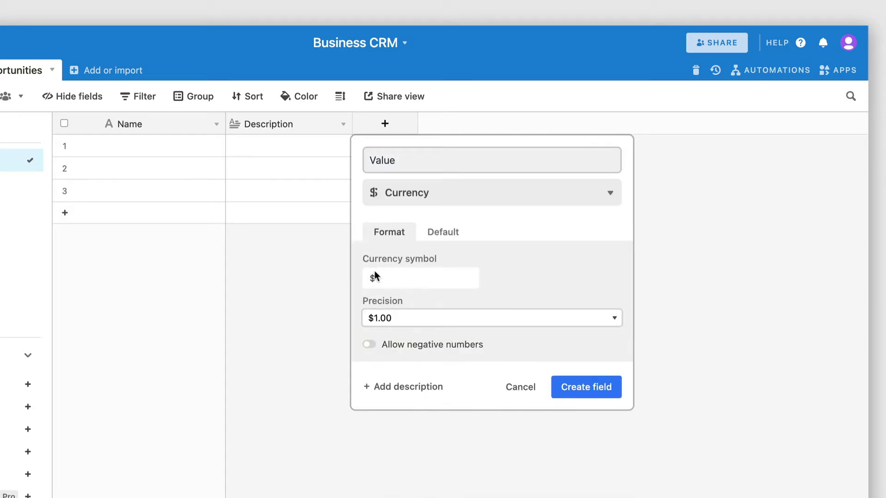
left_click(567, 388)
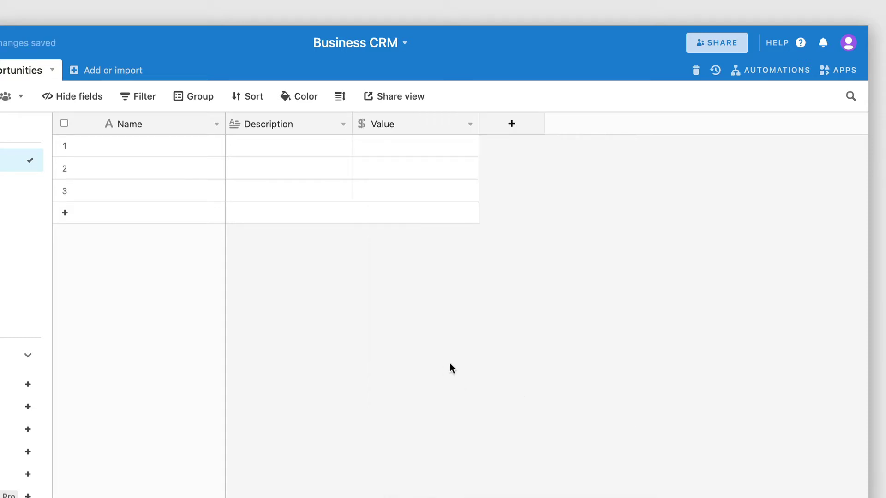
Start a single-select field named Pipeline Stage
left_click(511, 123)
type("Pip")
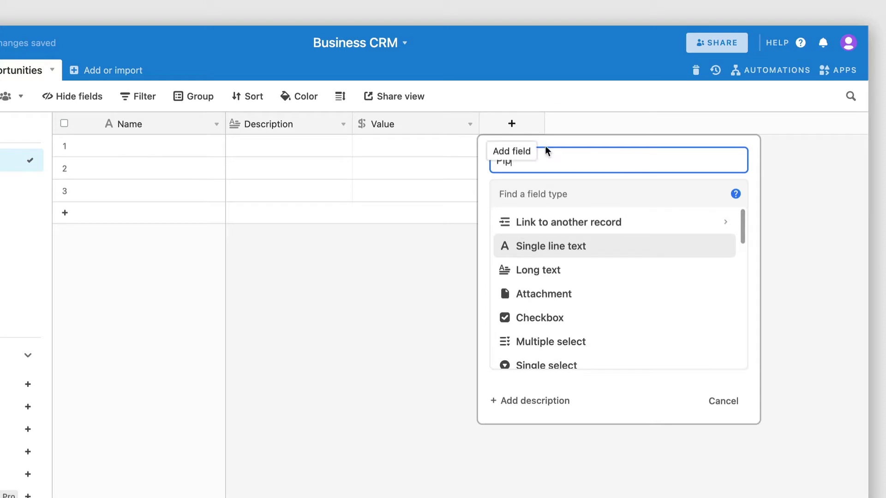
type("eline Stage")
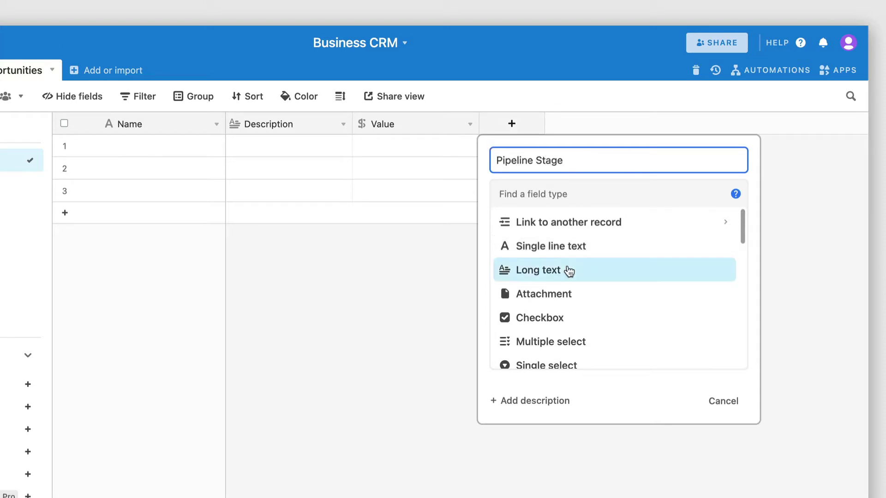
scroll(569, 291, "down", 1)
scroll(568, 293, "down", 2)
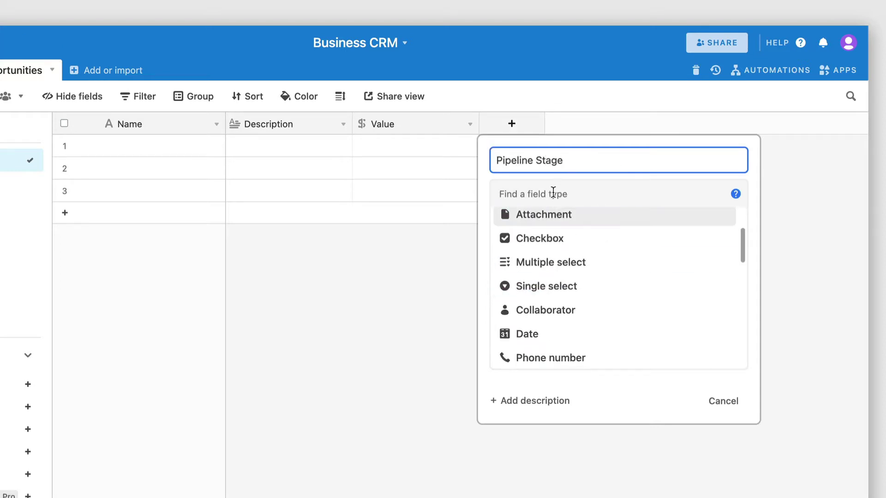
left_click(533, 291)
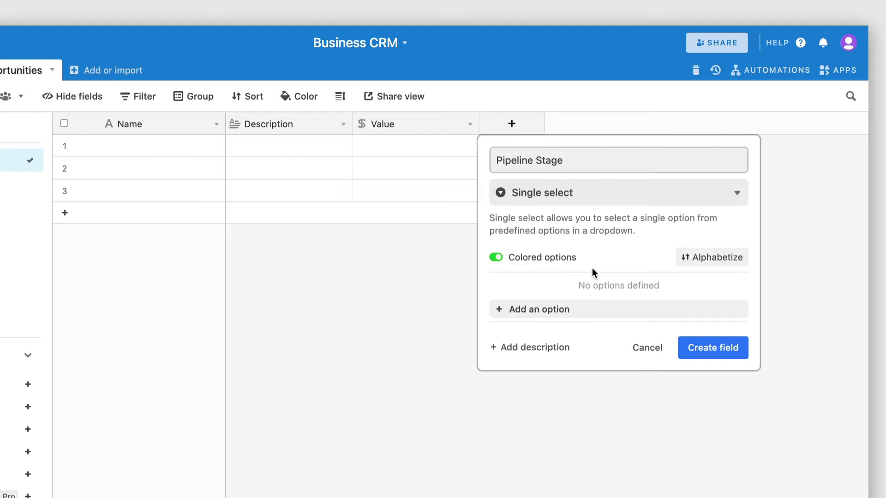
Add stage options Discovery, Demo / Pitch, Proposal, Won and Lost
left_click(539, 310)
type("Discovery")
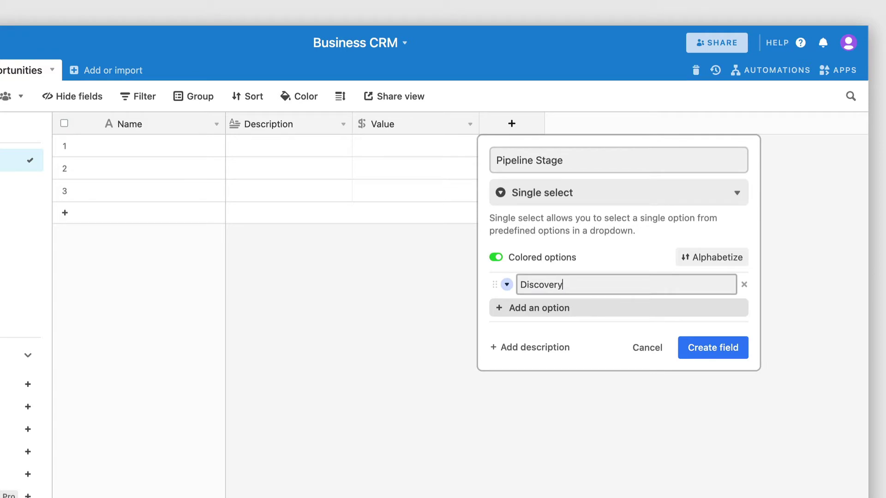
left_click(602, 332)
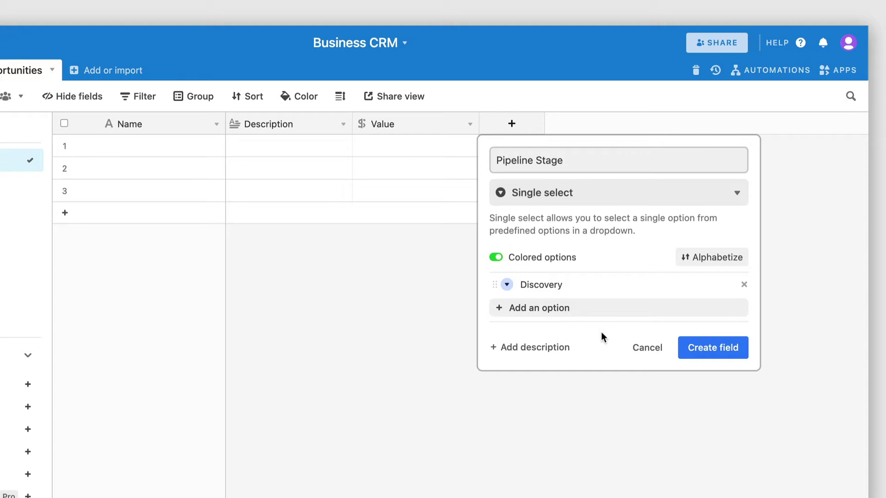
left_click(601, 308)
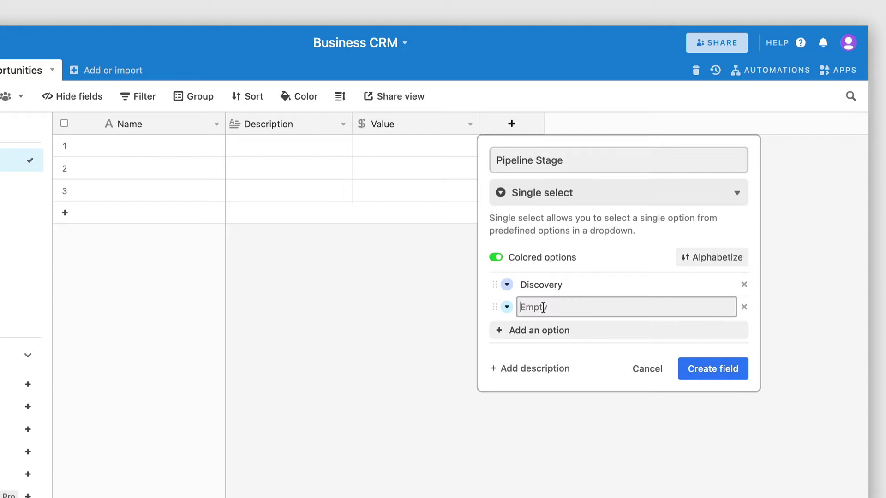
type("Demo / Pitch")
left_click(588, 354)
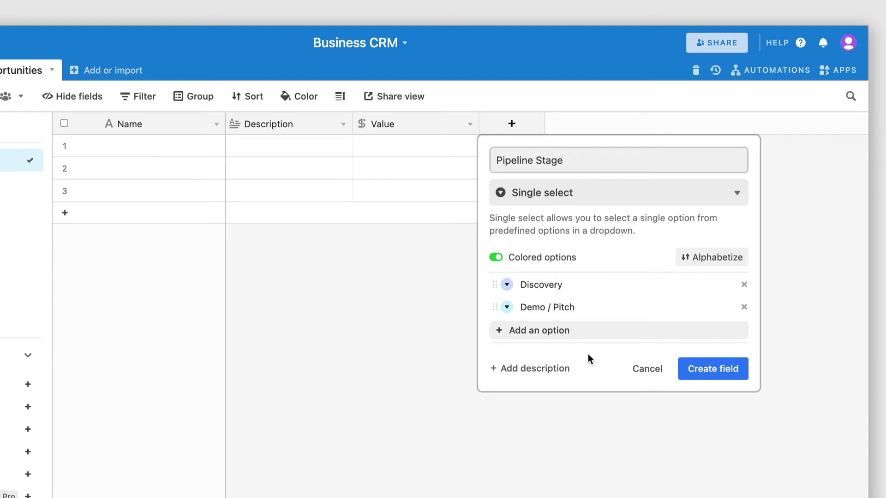
left_click(560, 331)
type("Proposal")
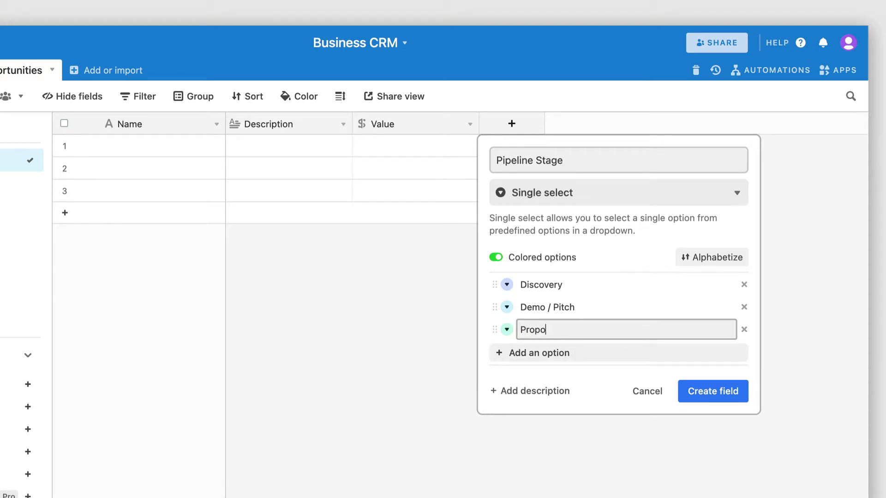
left_click(586, 378)
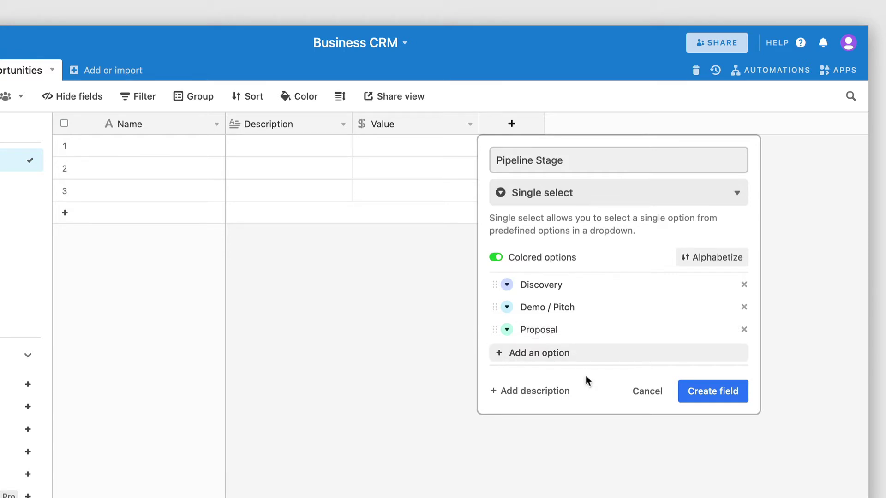
left_click(568, 358)
type("W")
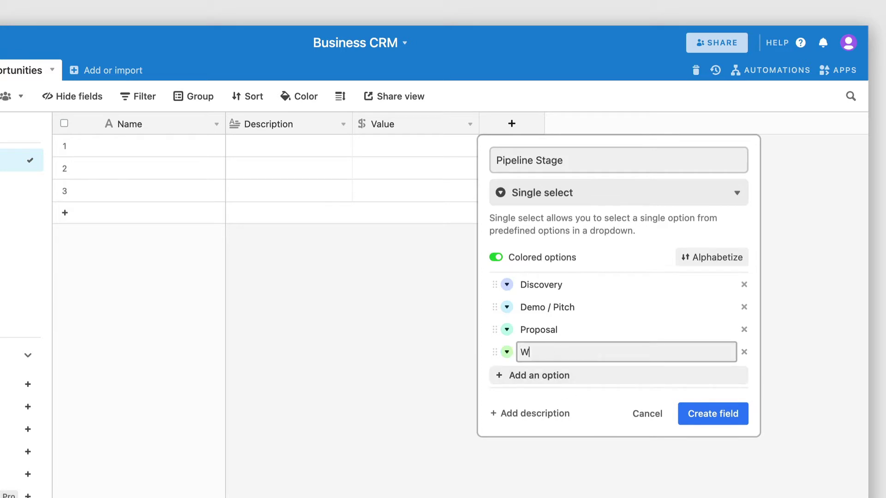
type("on")
key("Return")
type("Lost")
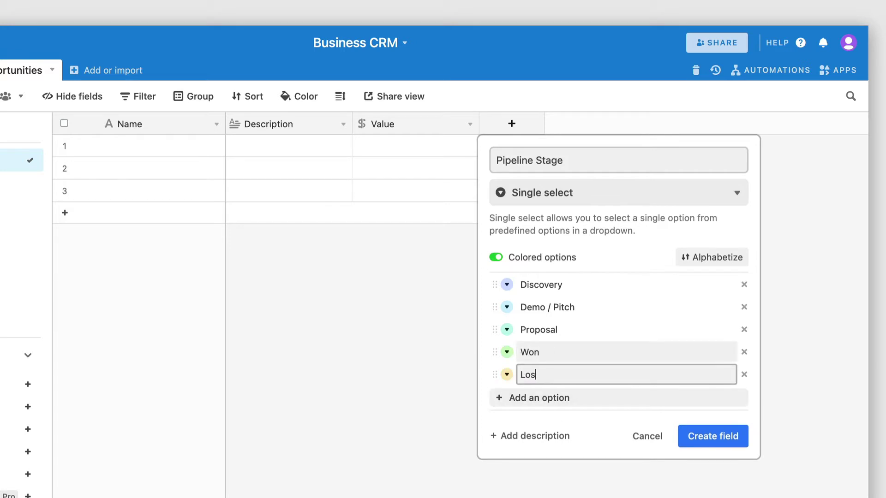
left_click(589, 444)
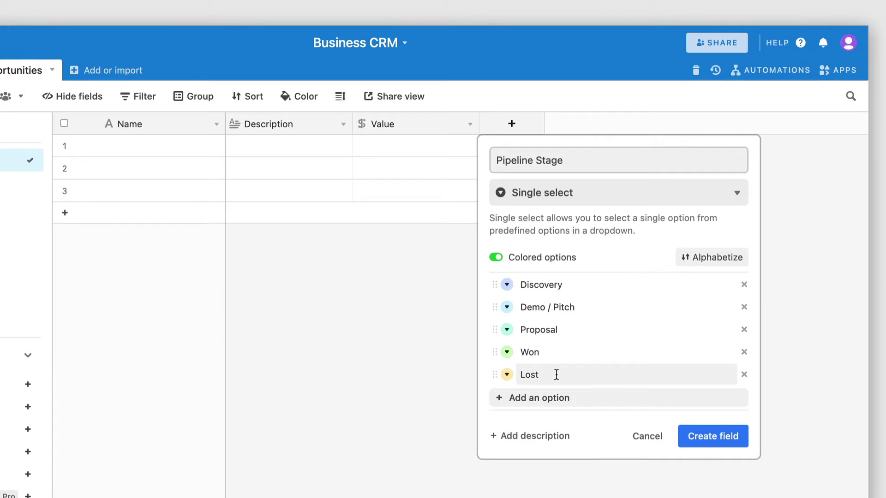
Save Pipeline Stage, then add an Opportunities link field to Companies, skipping lookups
left_click(698, 438)
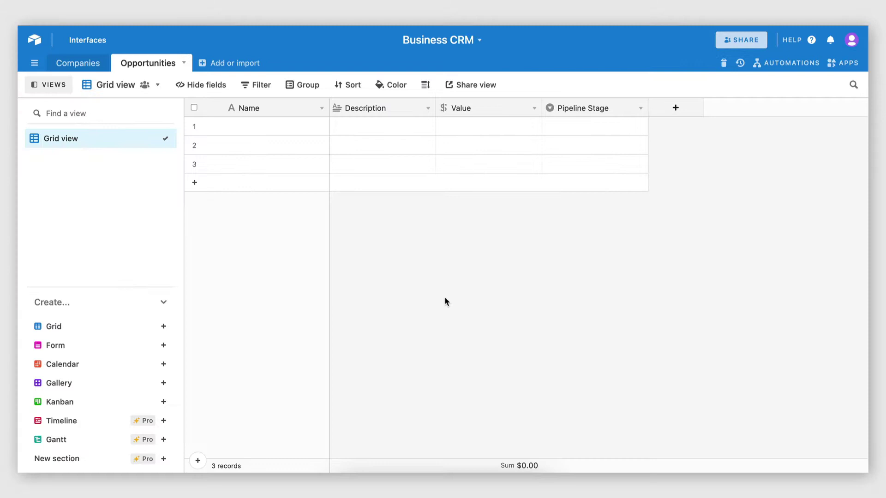
left_click(79, 63)
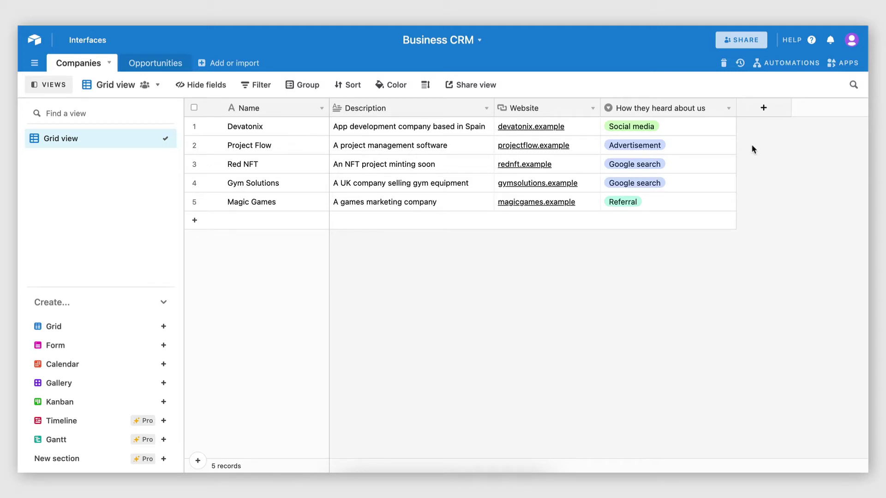
left_click(763, 107)
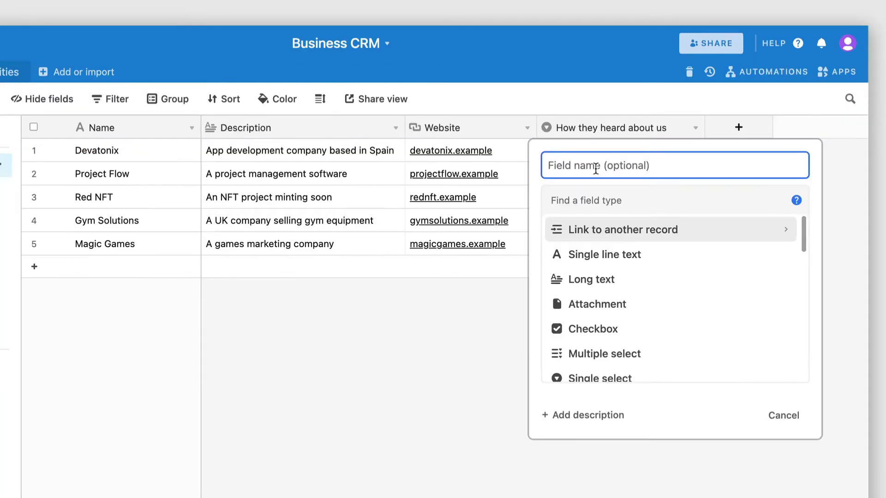
type("Opportuniti")
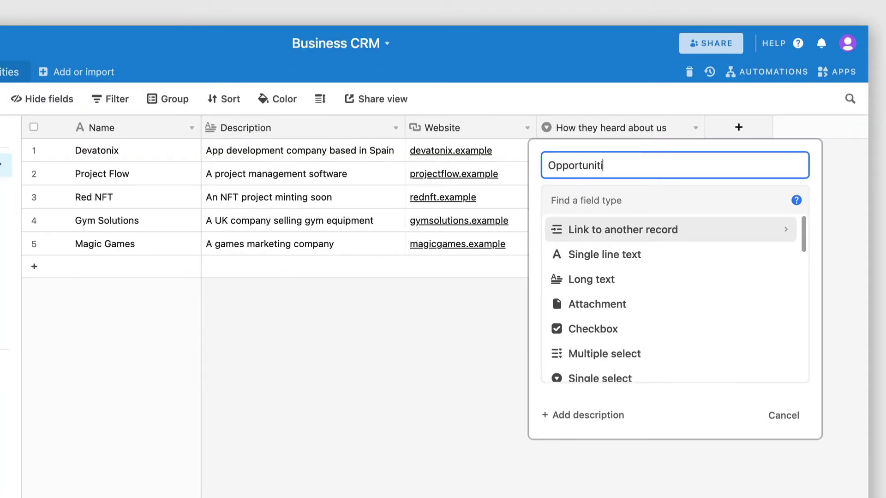
type("es")
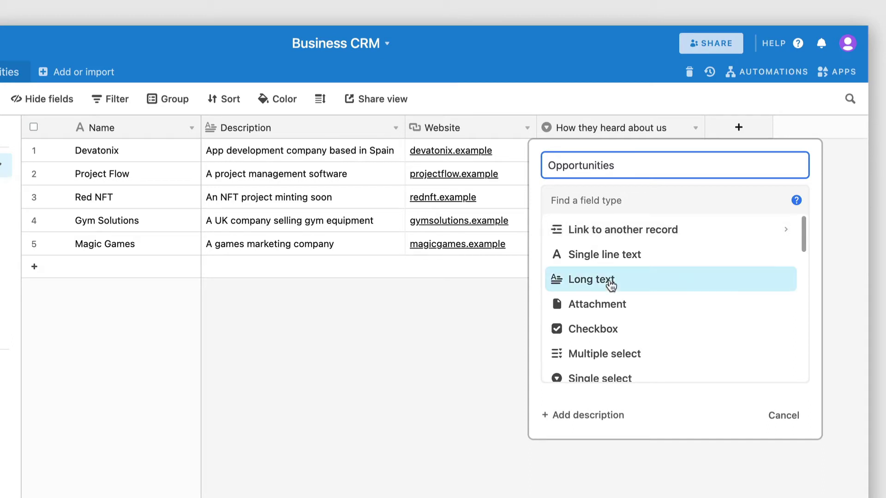
left_click(592, 234)
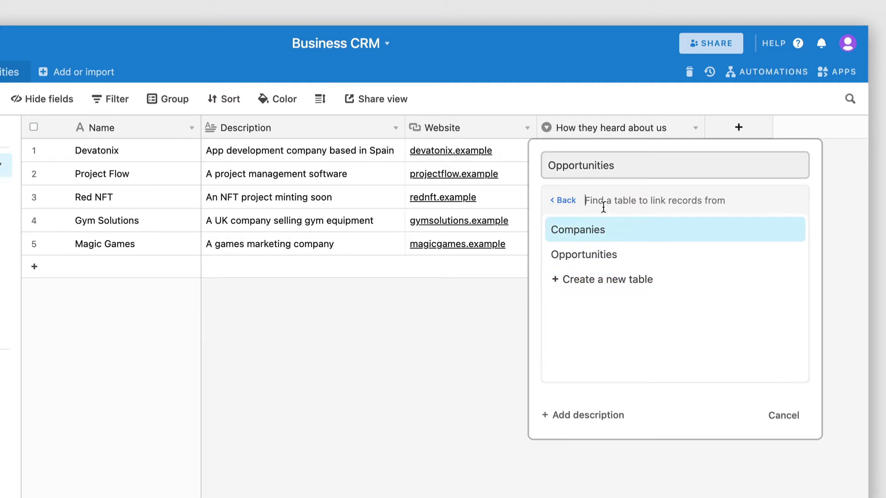
left_click(571, 255)
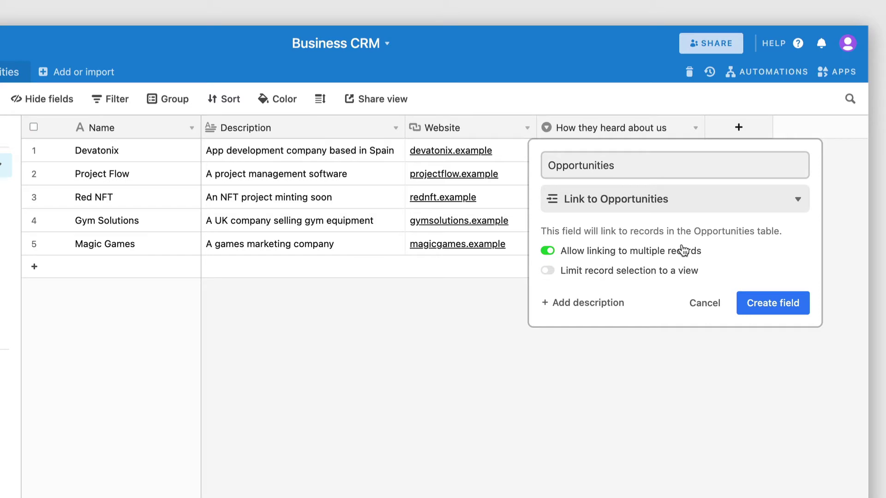
left_click(755, 306)
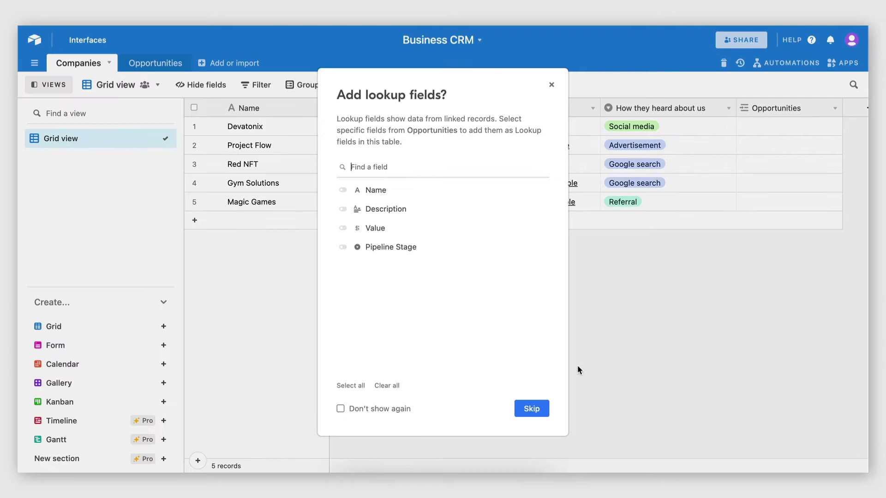
left_click(531, 408)
Check Devatonix's opportunity picker and the Opportunities table records before linking
scroll(708, 309, "right", 3)
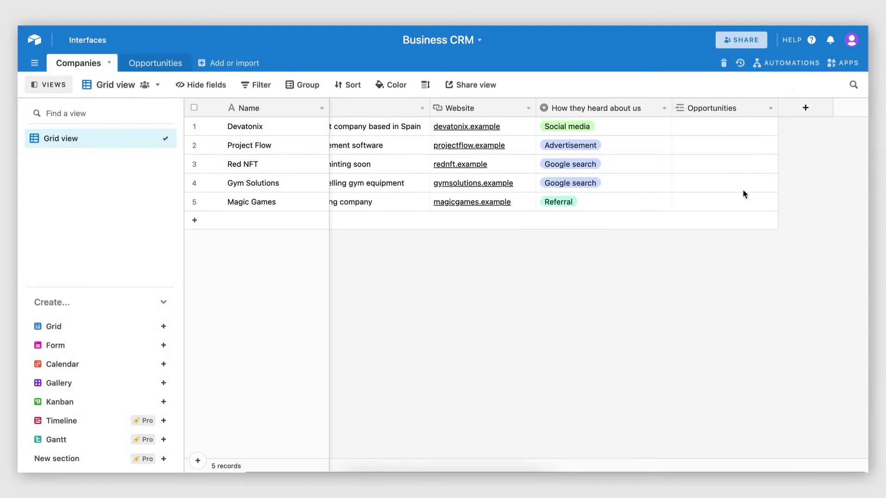
left_click(684, 133)
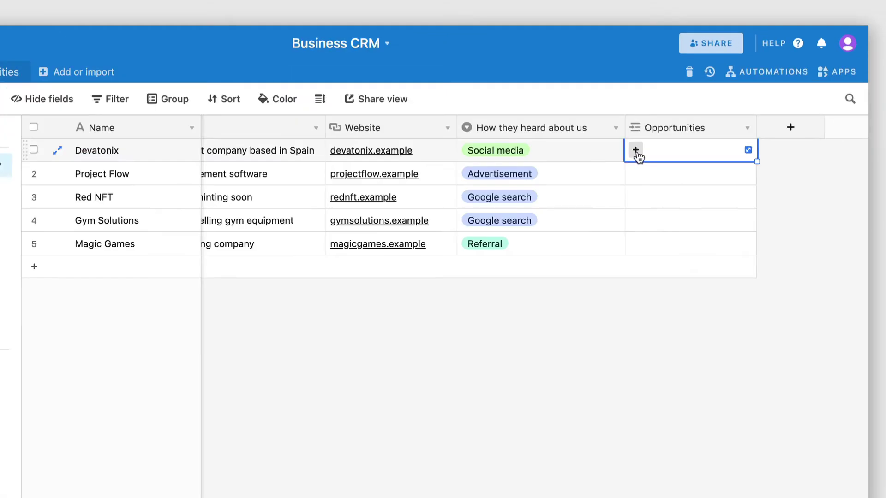
left_click(635, 151)
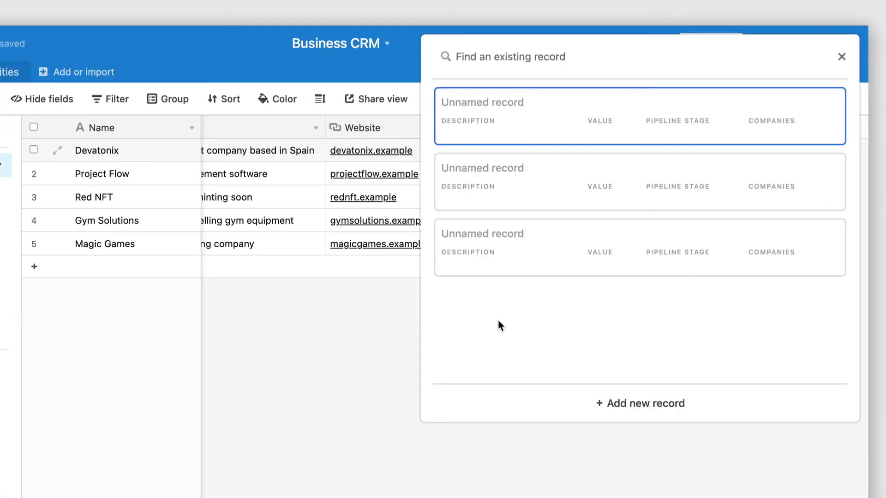
left_click(289, 371)
left_click(148, 64)
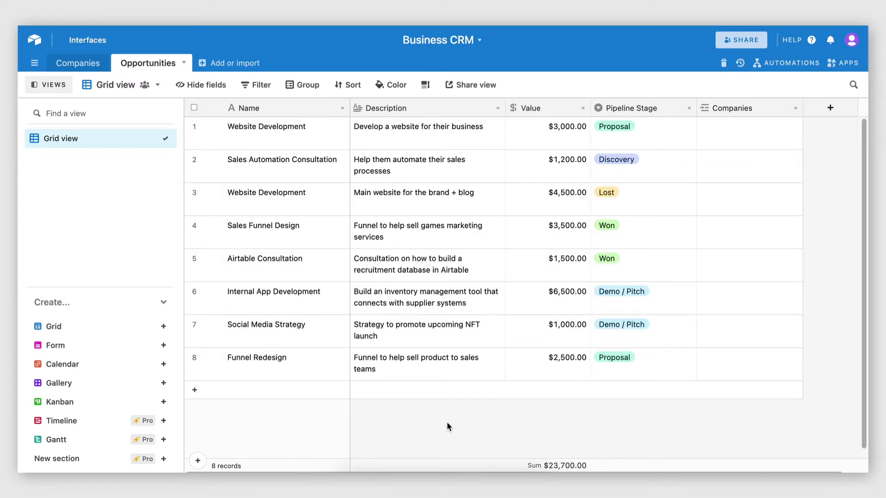
left_click(67, 63)
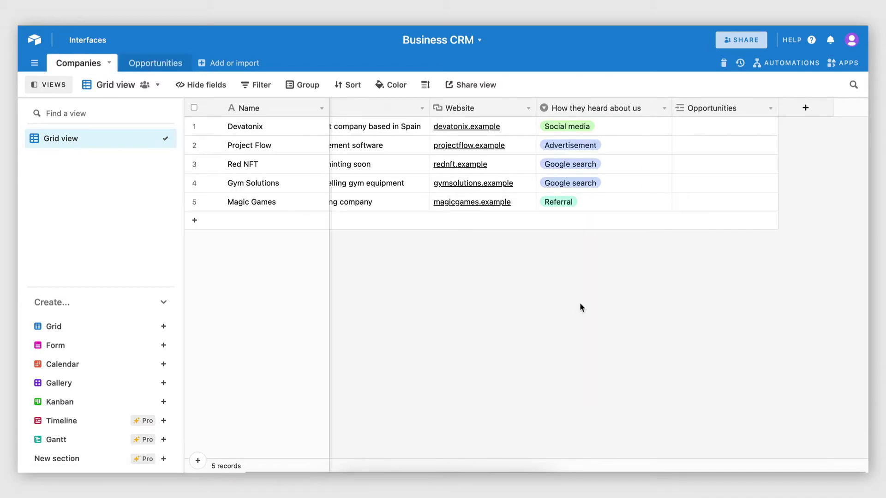
Link Devatonix to the Sales Automation Consultation opportunity
left_click(692, 130)
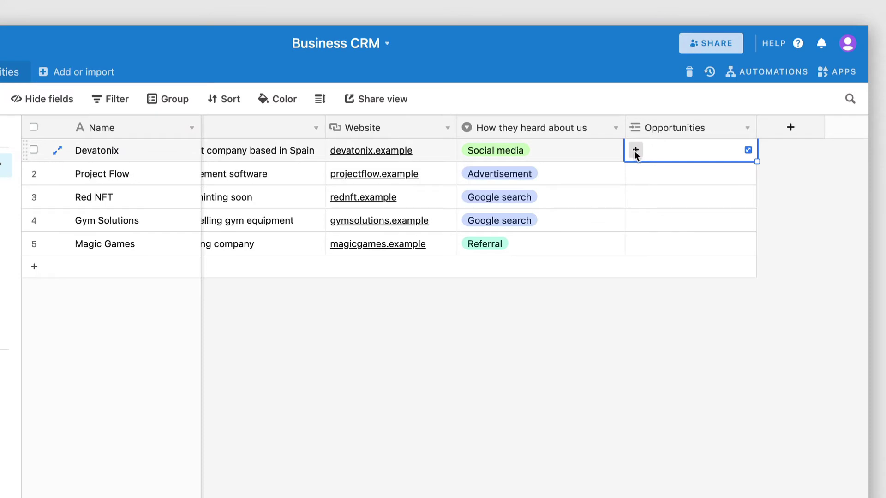
left_click(635, 150)
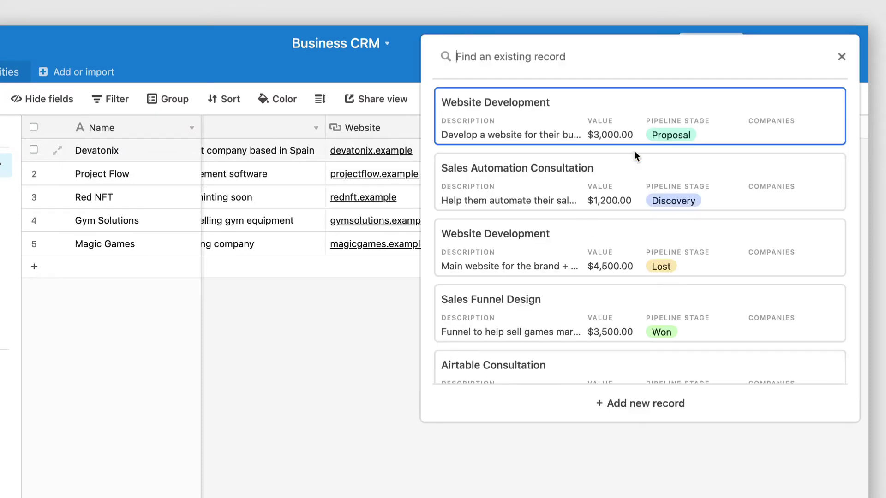
left_click(514, 197)
left_click(671, 214)
Link Project Flow to the Website Development opportunity
left_click(665, 176)
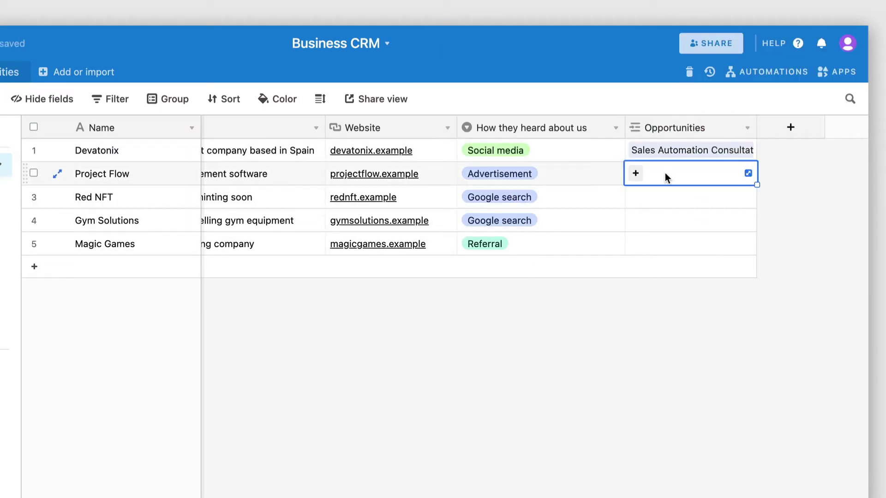
left_click(637, 174)
left_click(574, 273)
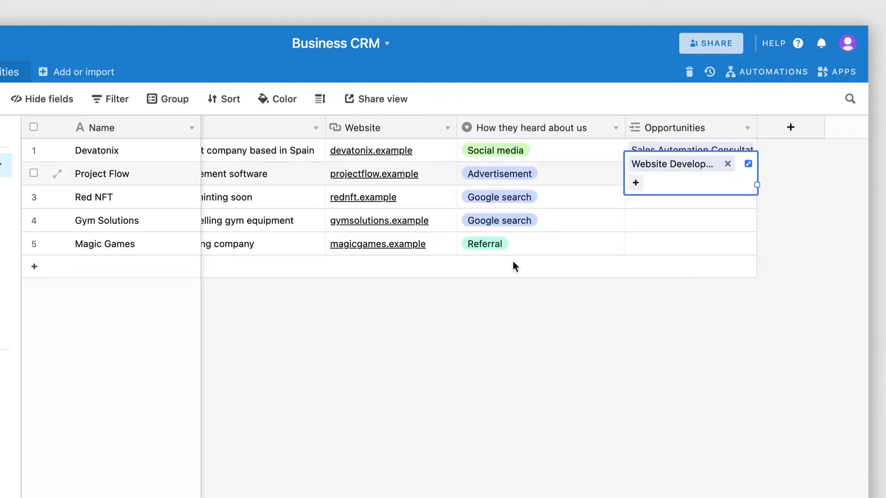
left_click(543, 411)
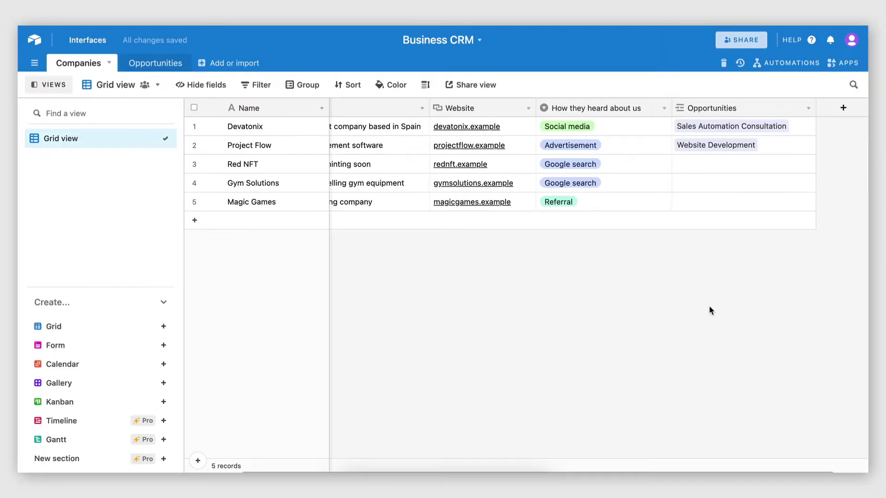
Link the Sales Funnel Design opportunity to Red NFT
left_click(155, 63)
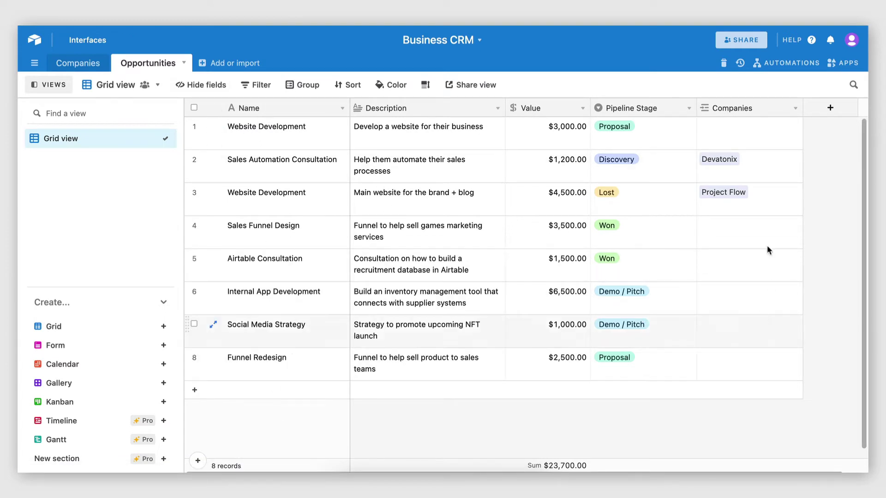
left_click(722, 238)
left_click(704, 226)
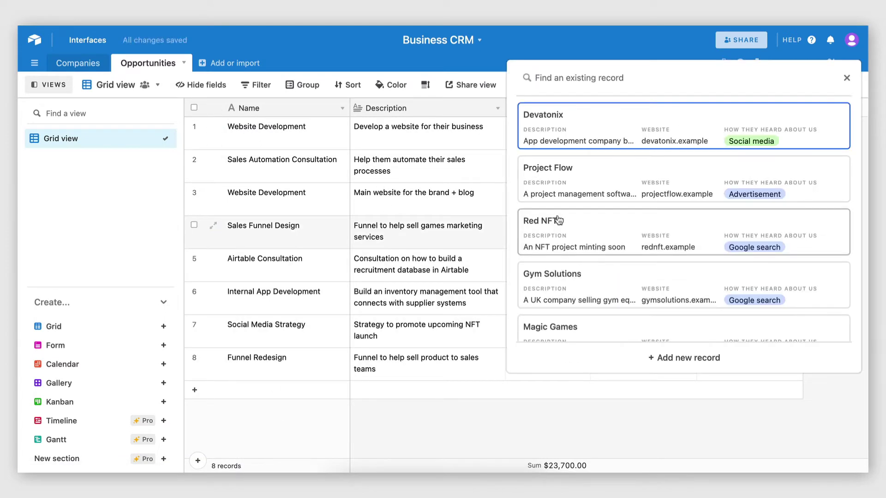
left_click(558, 222)
left_click(836, 260)
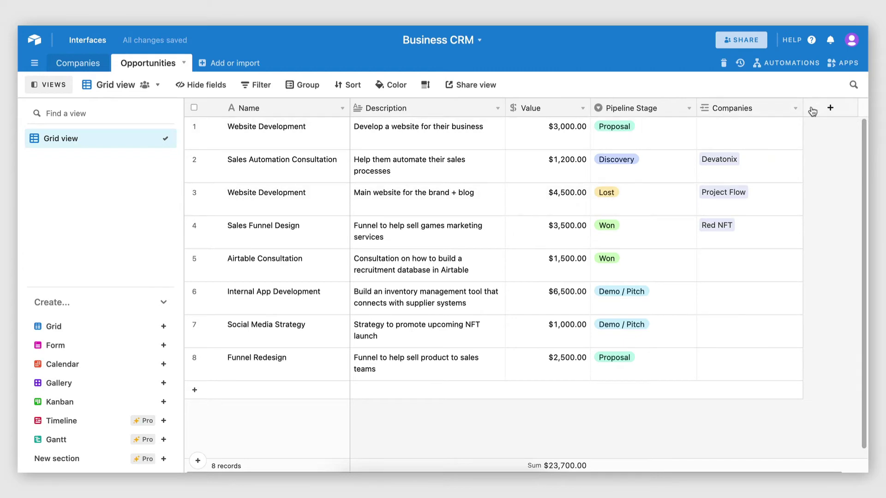
Switch off Allow linking to multiple records for the Companies field
left_click(796, 108)
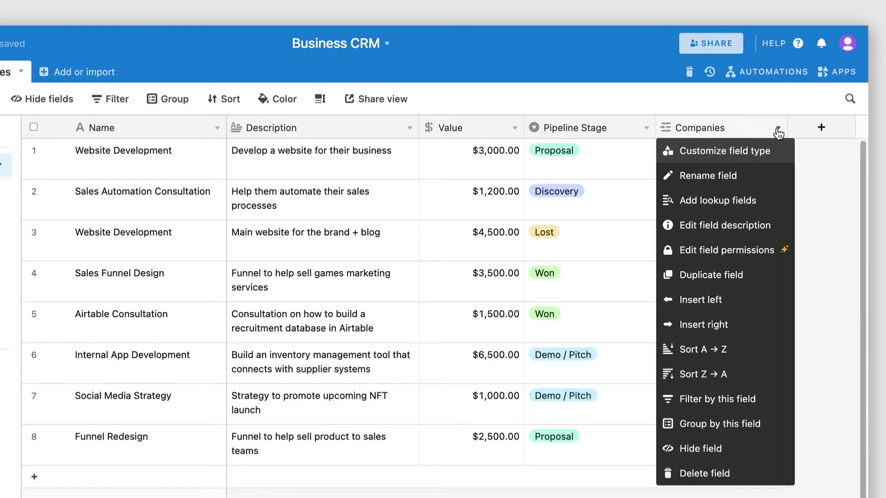
left_click(692, 151)
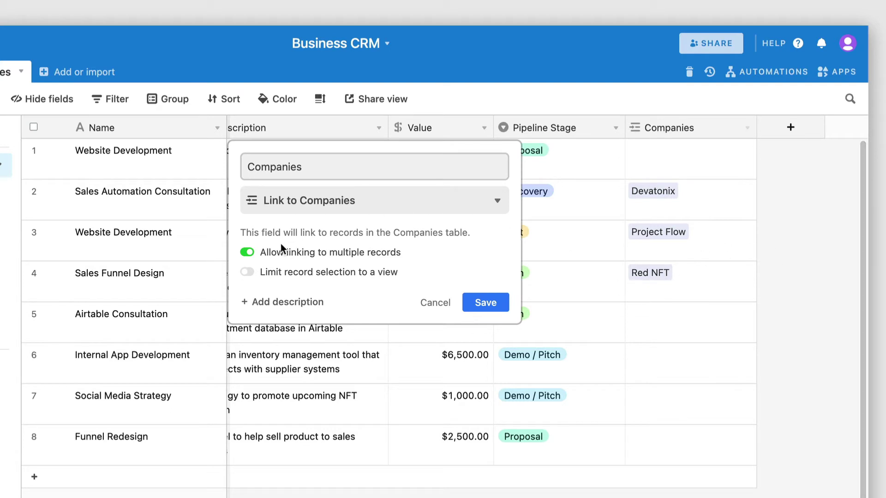
left_click(247, 254)
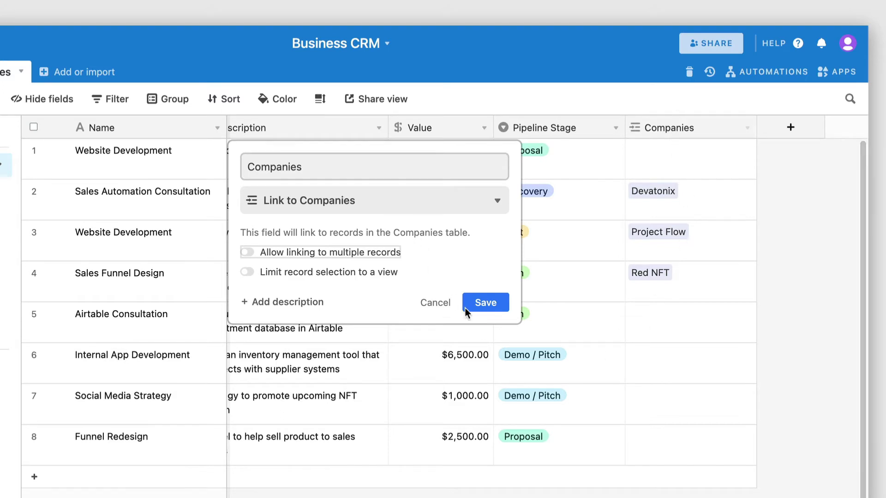
Save the single-company link setting and rename the Companies field to Company
left_click(483, 306)
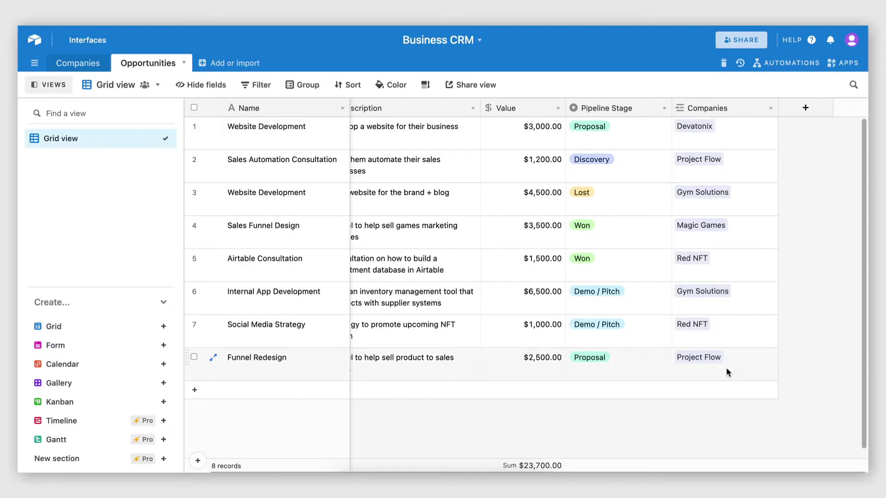
left_click(768, 110)
left_click(705, 125)
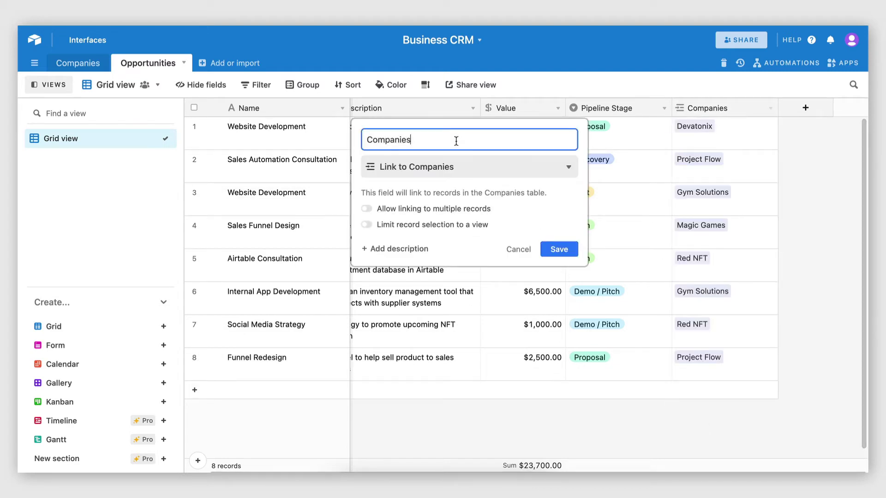
left_click(560, 249)
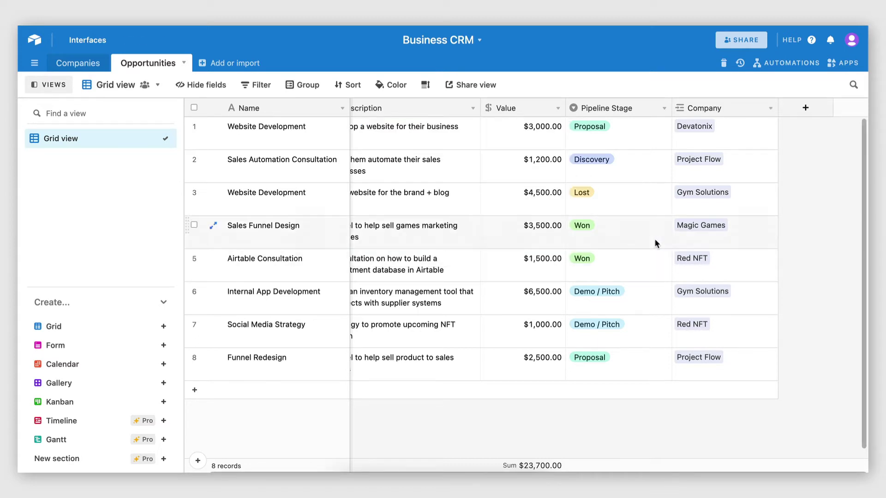
scroll(654, 239, "left", 1)
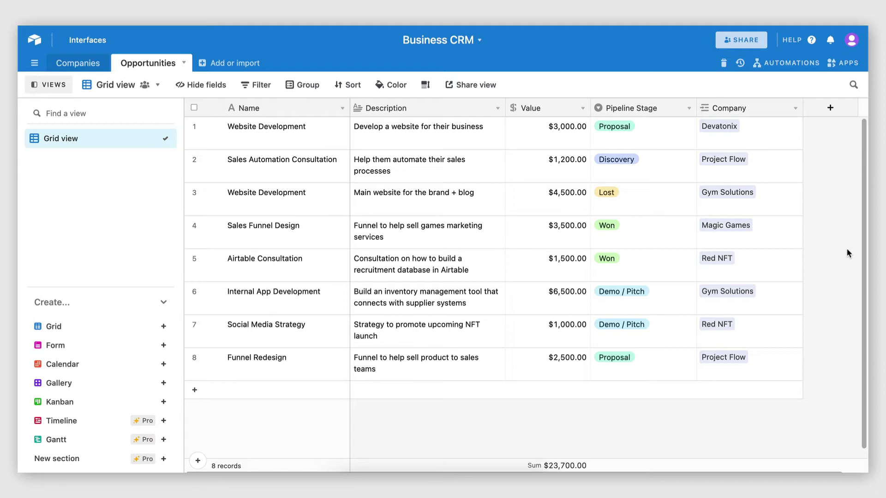
Add a Revenue rollup field to Companies summing Opportunities → Value with SUM(values)
left_click(76, 66)
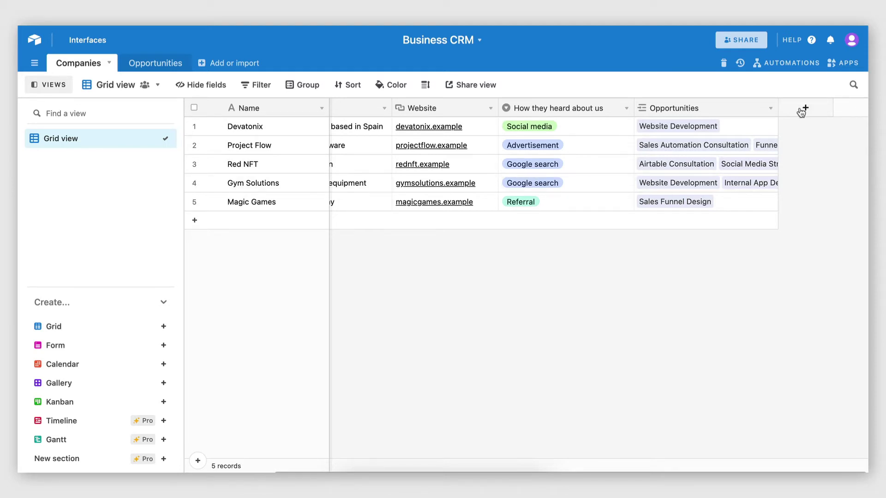
left_click(805, 108)
type("R")
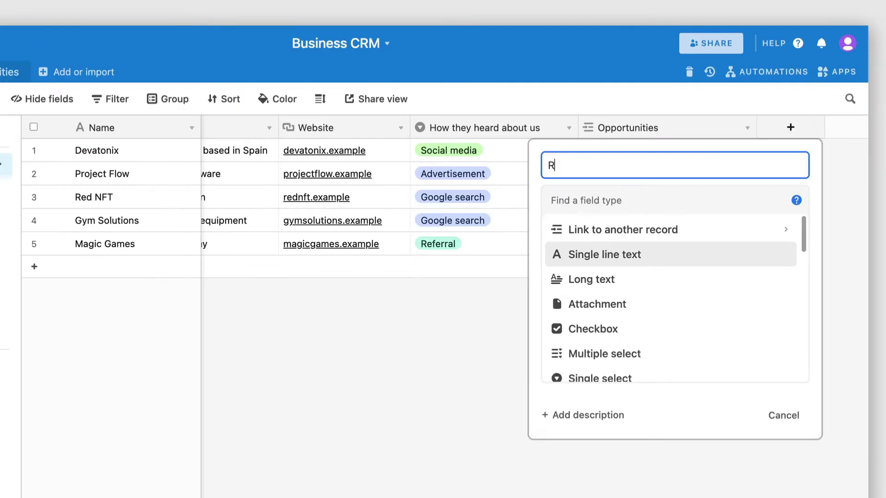
type("evenue")
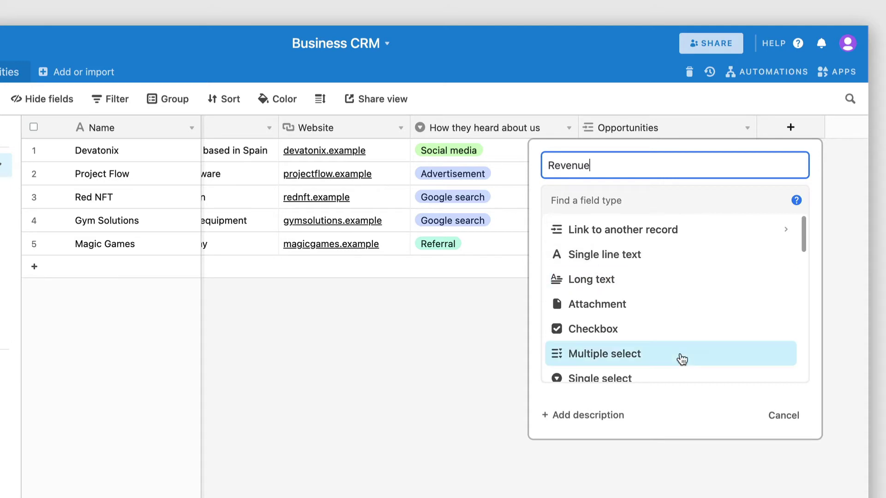
scroll(682, 360, "down", 6)
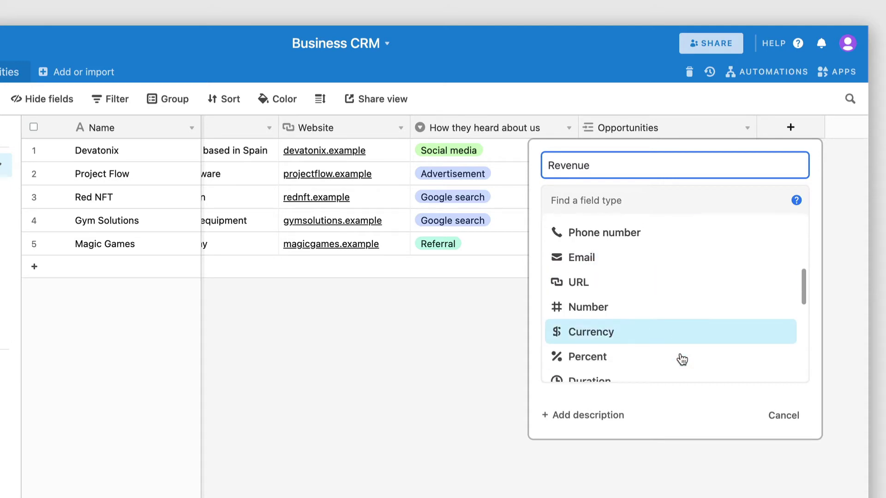
left_click(588, 373)
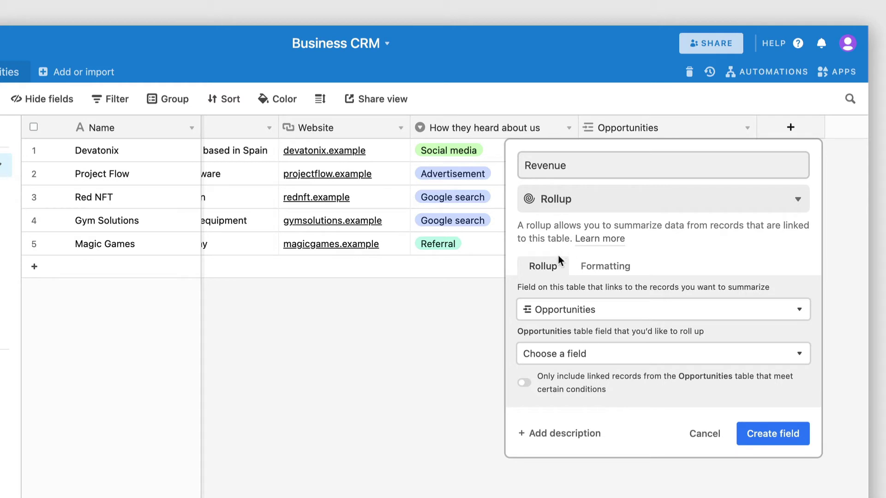
left_click(555, 356)
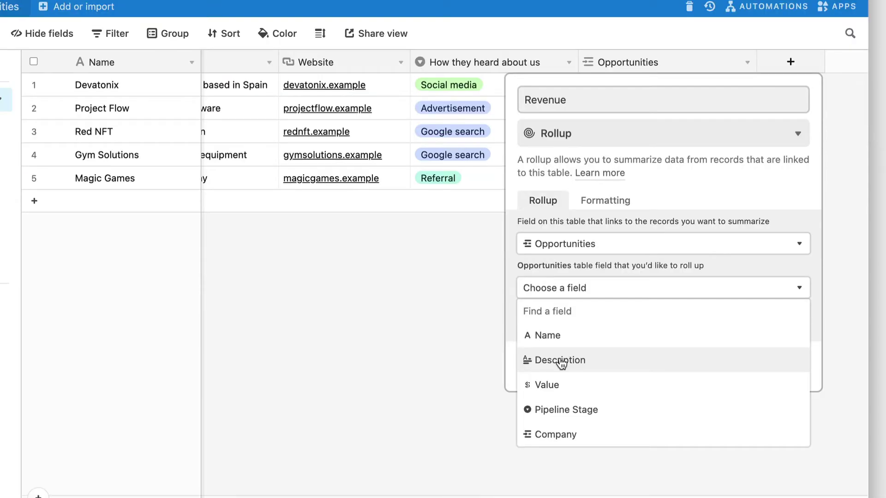
left_click(553, 389)
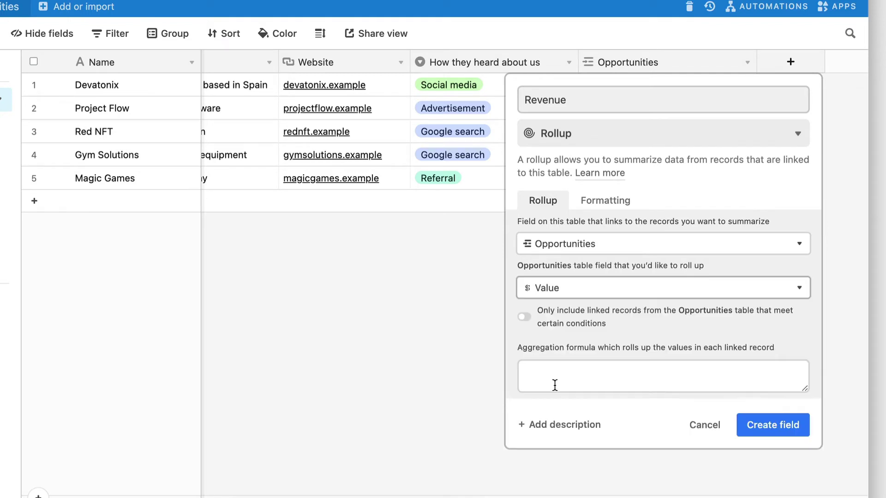
left_click(570, 374)
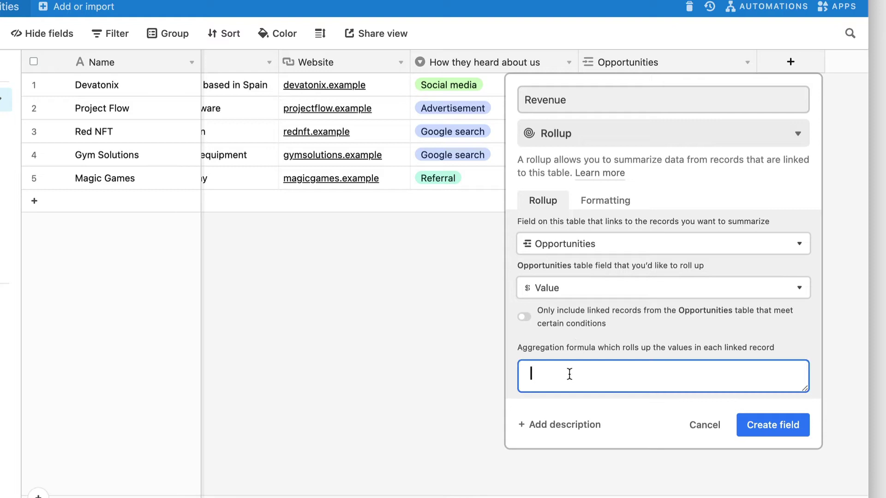
type("sum")
left_click(572, 430)
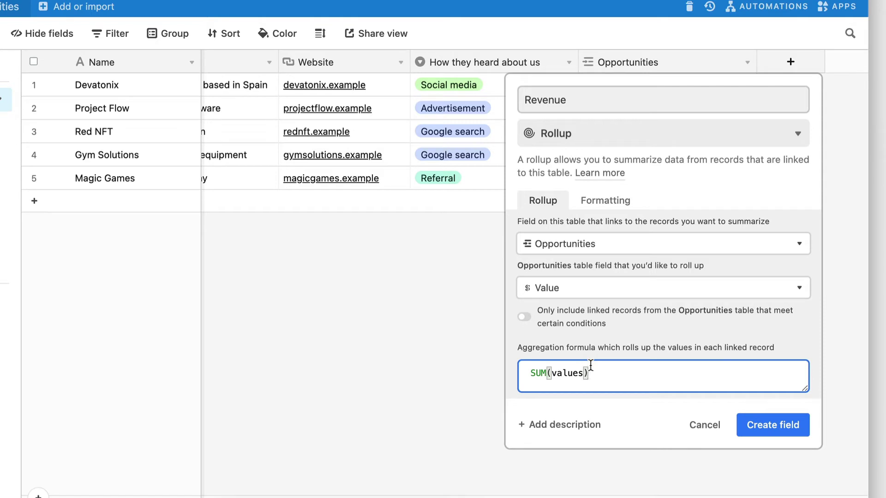
left_click(765, 431)
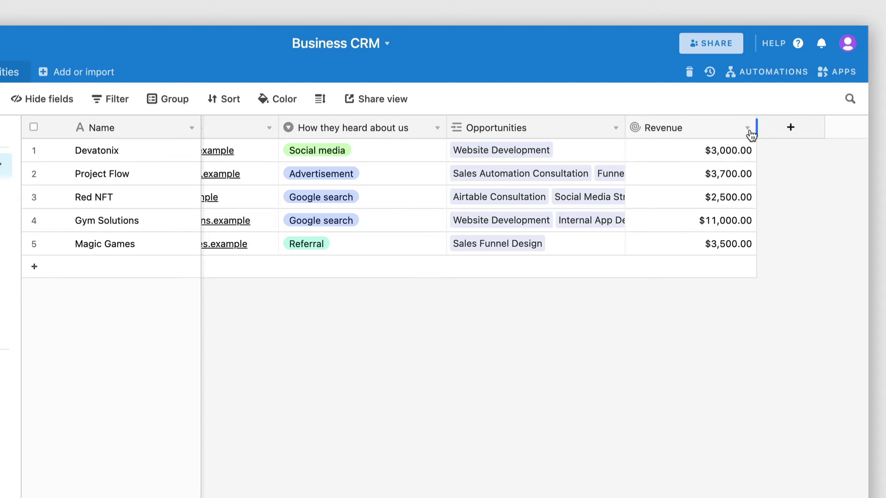
Add a 'Pipeline Stage is Won' condition to the Revenue rollup and save it
left_click(747, 128)
left_click(697, 152)
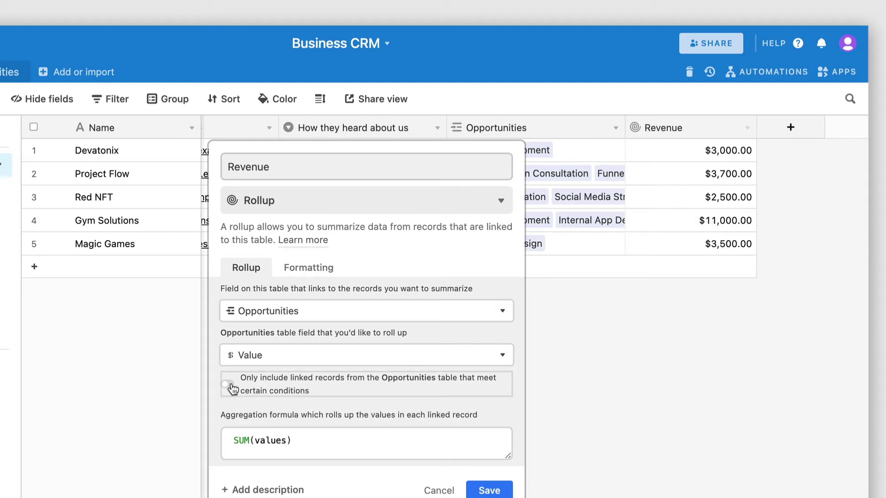
left_click(227, 384)
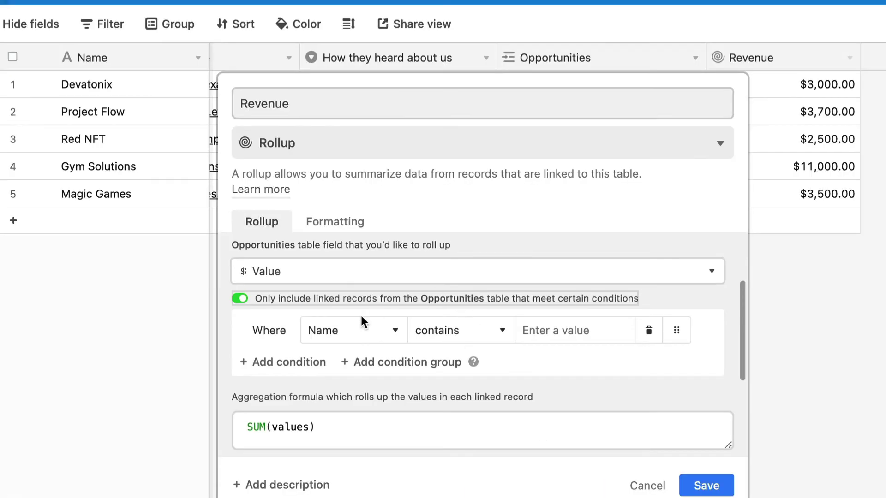
left_click(360, 330)
left_click(351, 476)
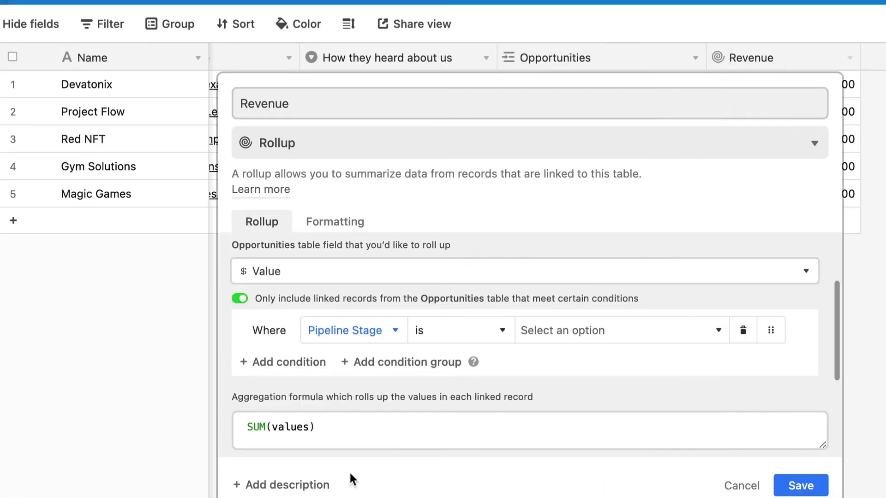
left_click(558, 331)
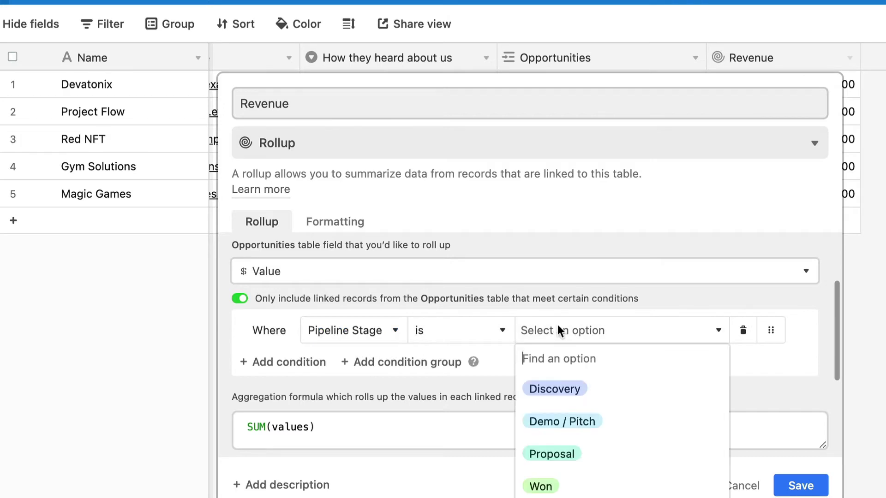
left_click(560, 486)
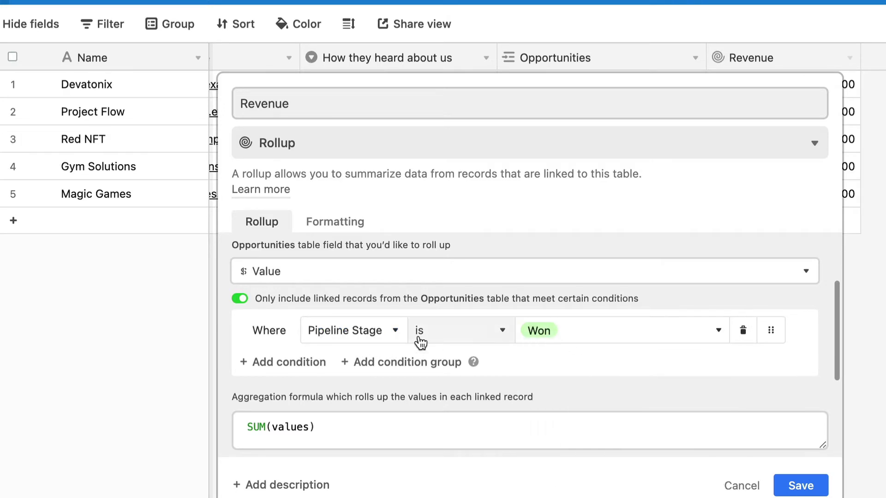
left_click(811, 492)
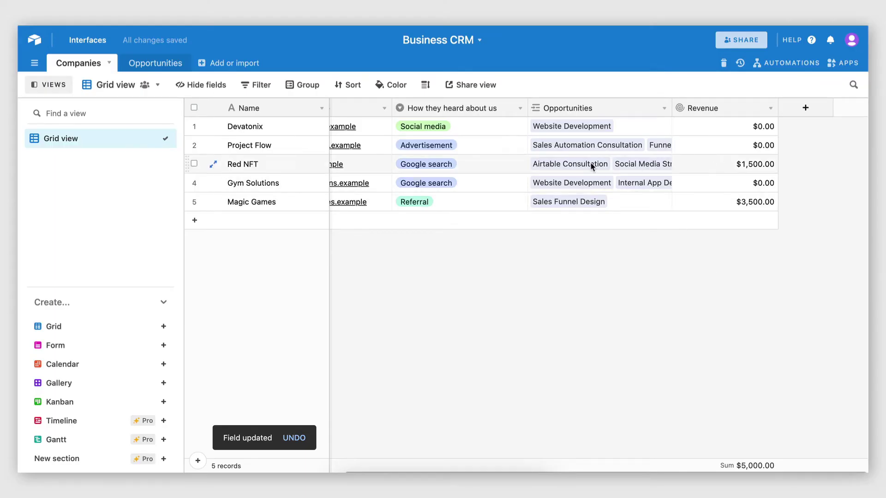
In Opportunities, set Social Media Strategy's Pipeline Stage to Won
left_click(146, 65)
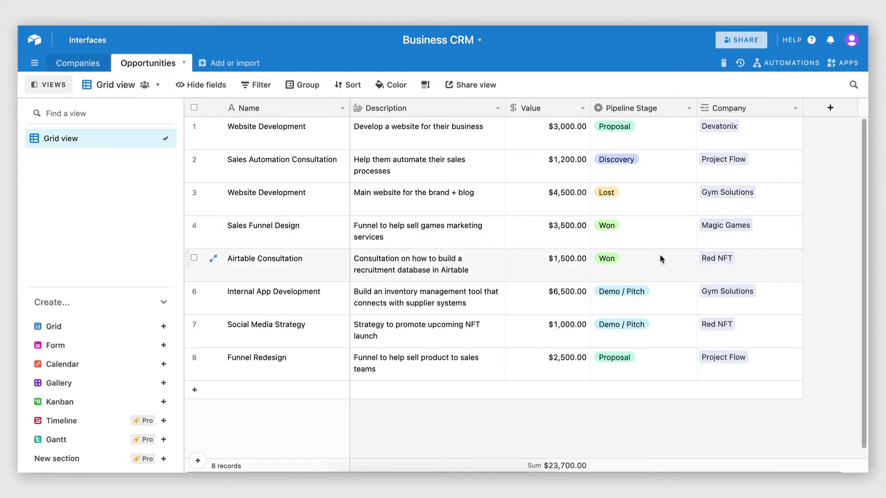
key("alt+shift+Left")
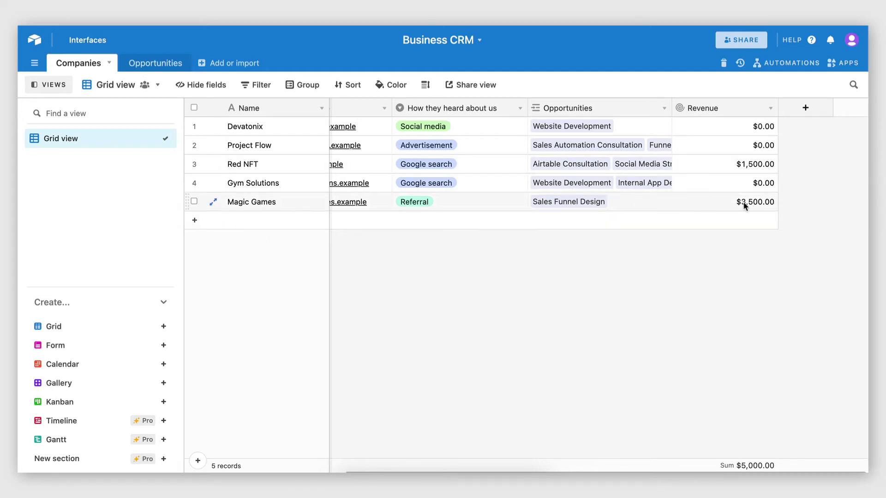
left_click(156, 63)
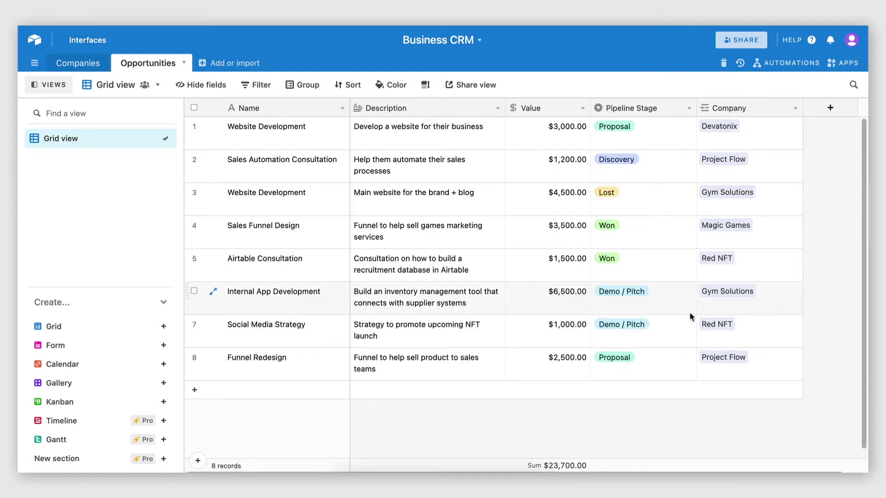
left_click(624, 326)
left_click(625, 325)
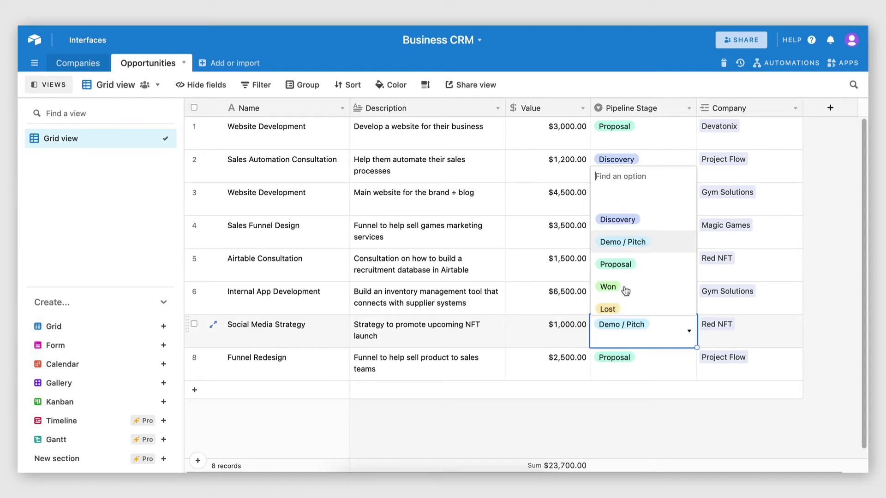
left_click(623, 284)
Check the Companies table, where Red NFT's Revenue is now $2,500.00
left_click(617, 466)
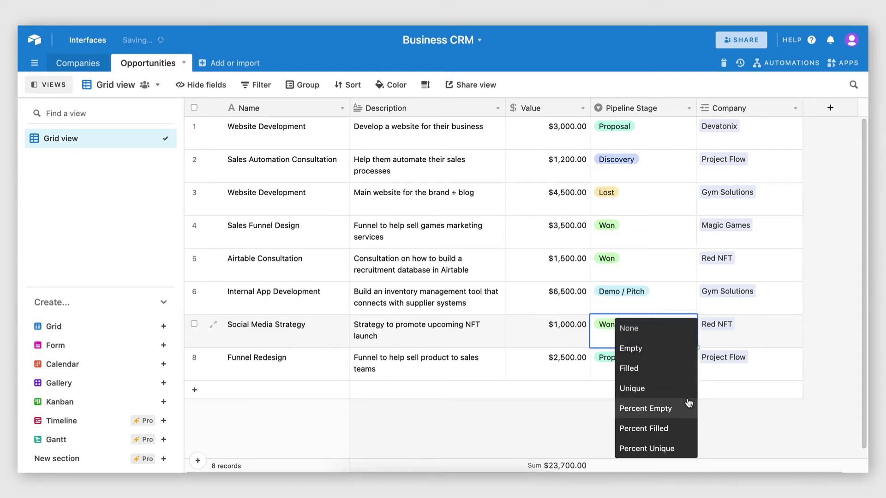
left_click(738, 406)
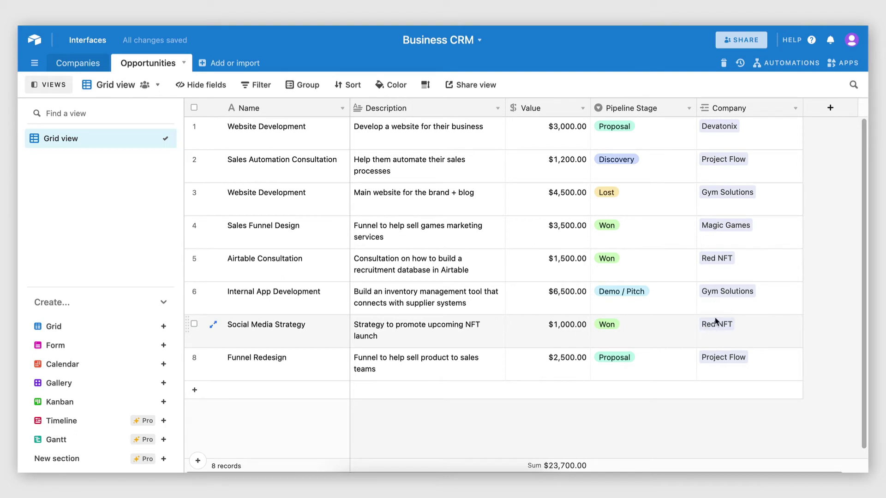
left_click(74, 64)
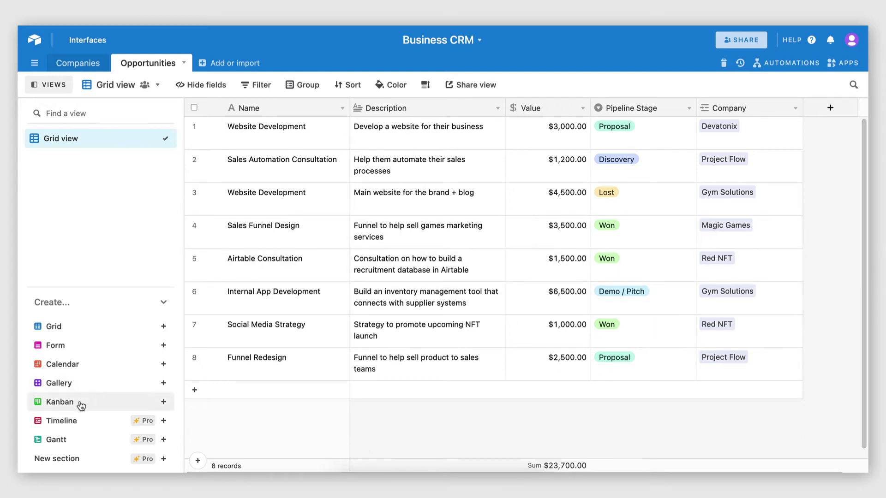
Create a Kanban view of Opportunities stacked by Pipeline Stage
left_click(82, 406)
left_click(355, 452)
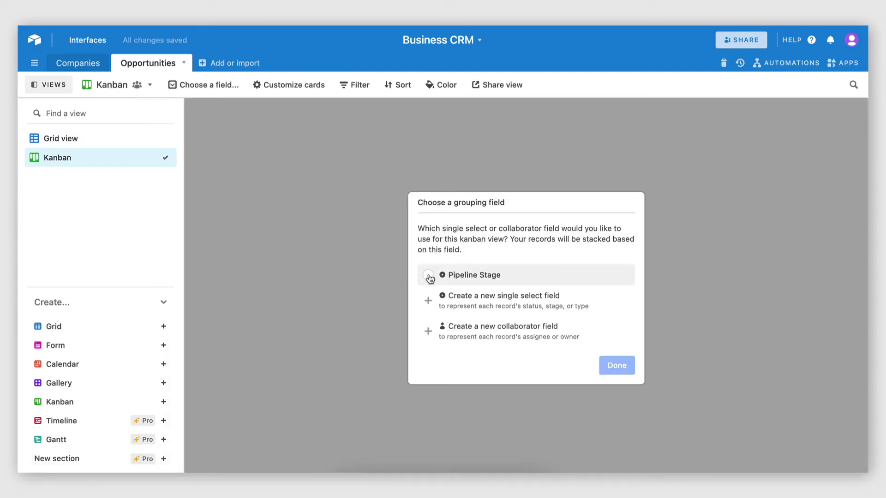
left_click(429, 277)
left_click(630, 366)
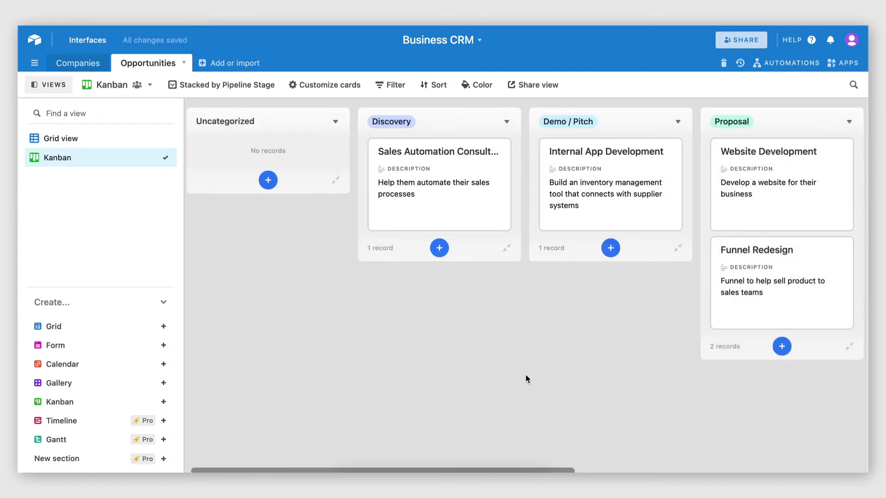
Drag Sales Automation Consultation to Demo / Pitch and Website Development to Won
scroll(526, 380, "right", 10)
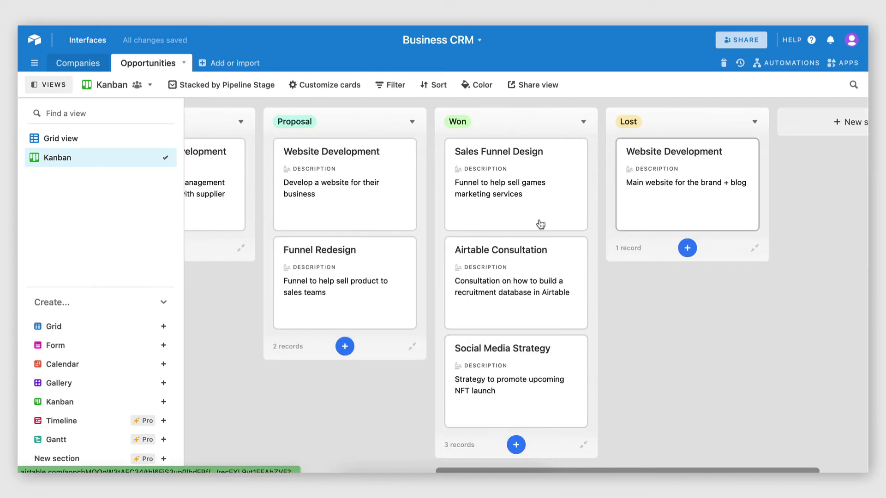
scroll(541, 225, "left", 6)
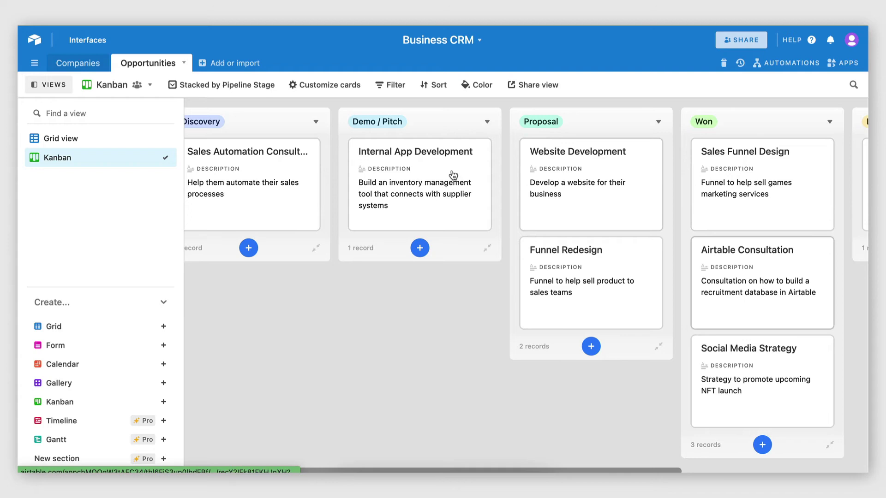
scroll(453, 174, "left", 5)
scroll(374, 175, "right", 4)
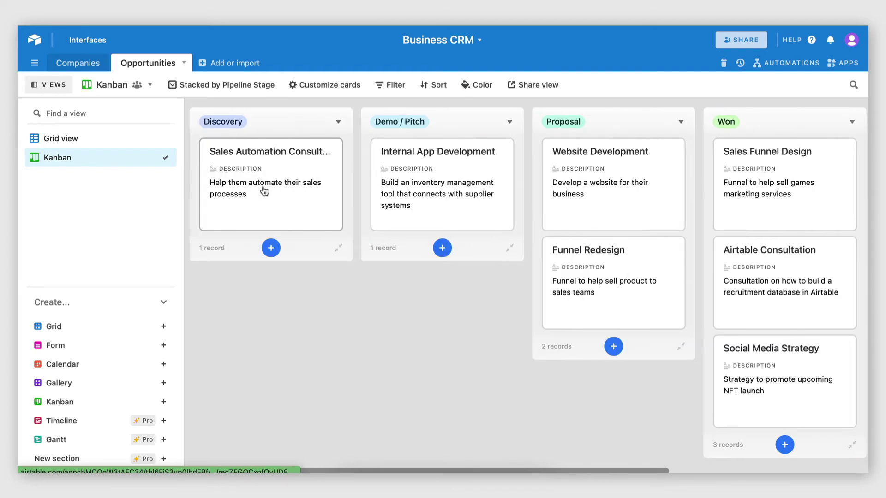
left_click_drag(343, 210, 424, 245)
left_click_drag(429, 194, 567, 238)
left_click_drag(609, 285, 435, 180)
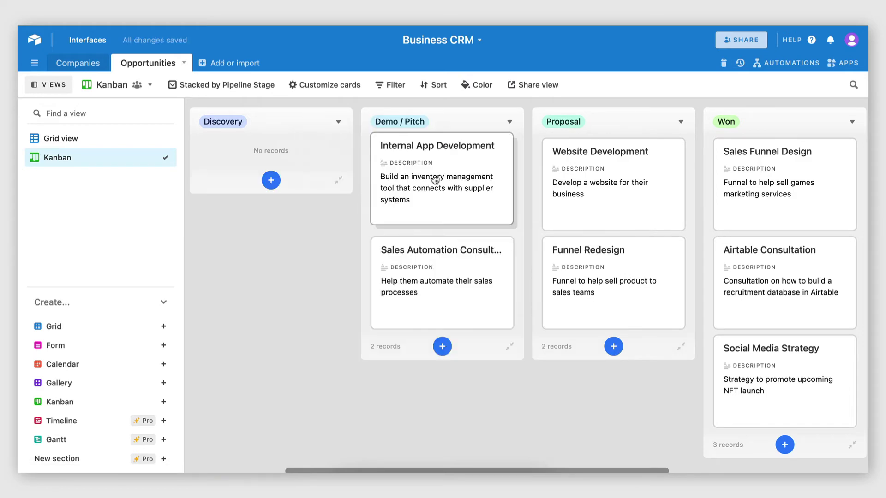
scroll(581, 192, "right", 5)
left_click_drag(380, 182, 542, 183)
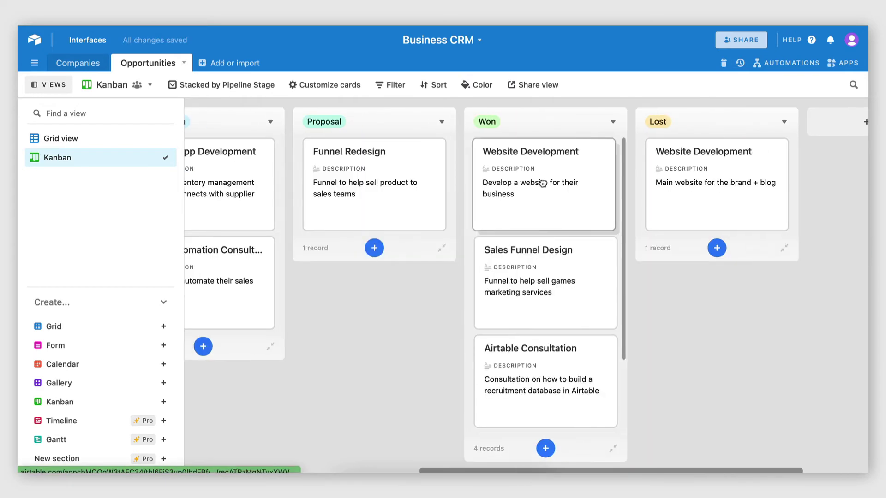
Check a Pipeline Stage value in the grid view, then go back to the Kanban board
left_click(60, 139)
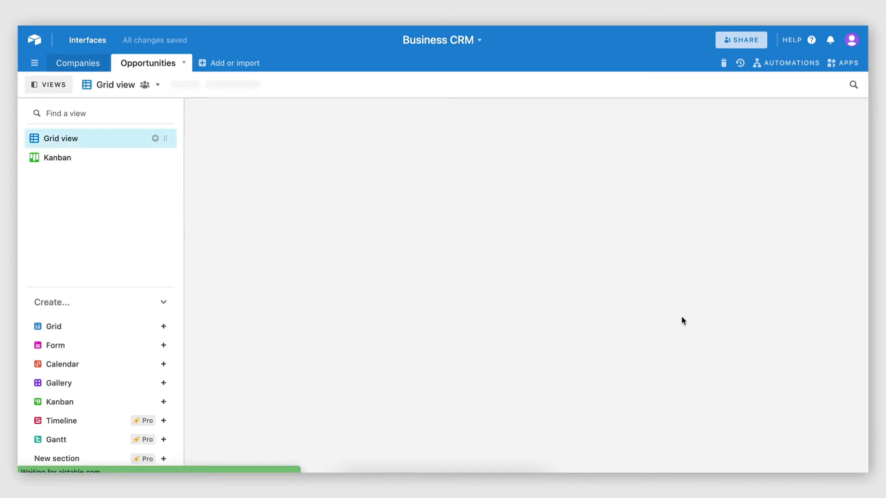
left_click(611, 173)
left_click(670, 176)
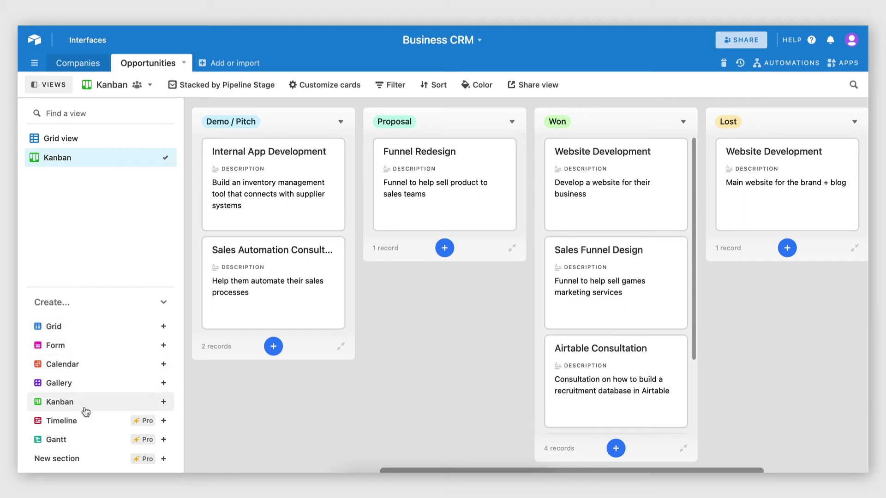
Group the Opportunities grid by Pipeline Stage and review per-stage Value sums, e.g. Won $9,000.00
left_click(64, 139)
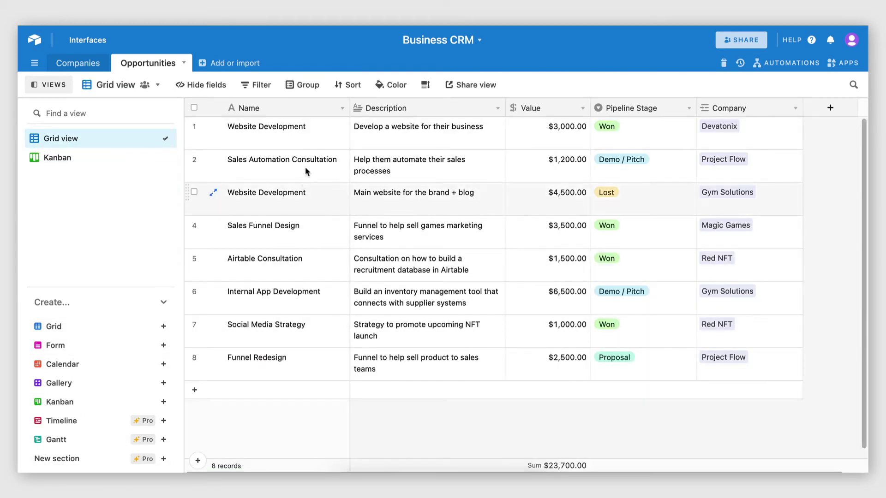
left_click(302, 84)
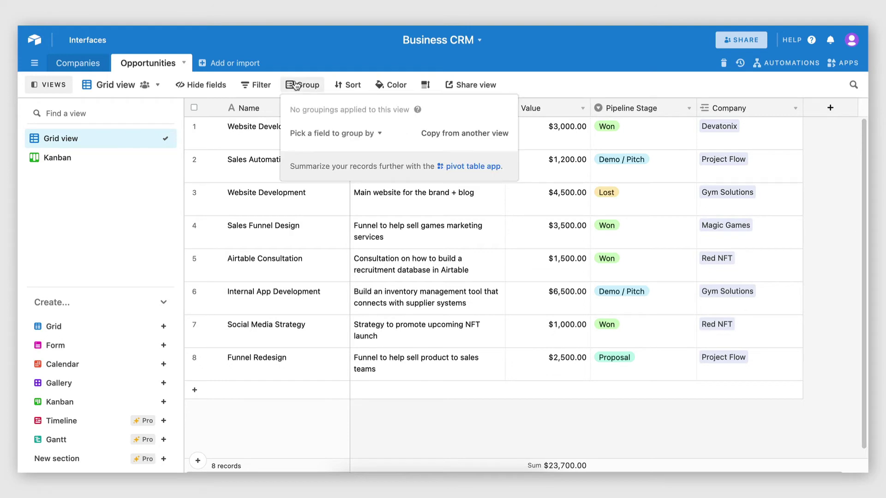
left_click(325, 137)
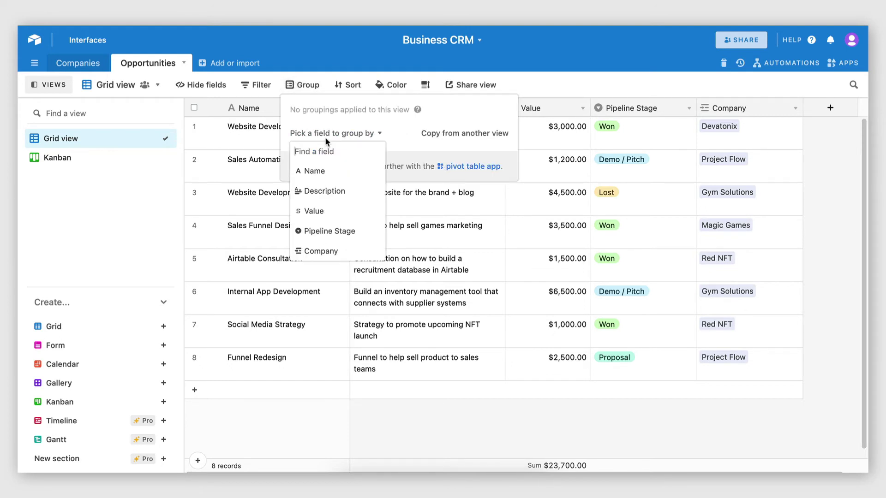
left_click(325, 231)
left_click(819, 250)
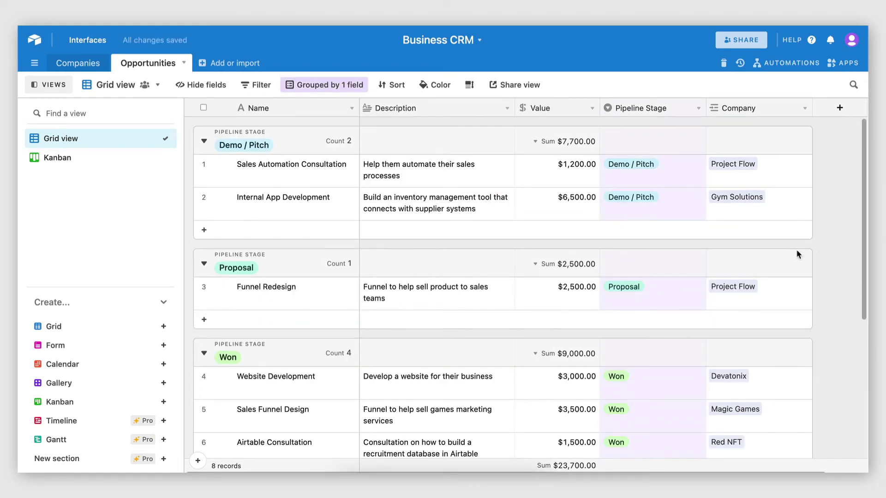
scroll(531, 284, "down", 5)
scroll(530, 285, "up", 5)
scroll(237, 228, "down", 3)
scroll(241, 229, "up", 3)
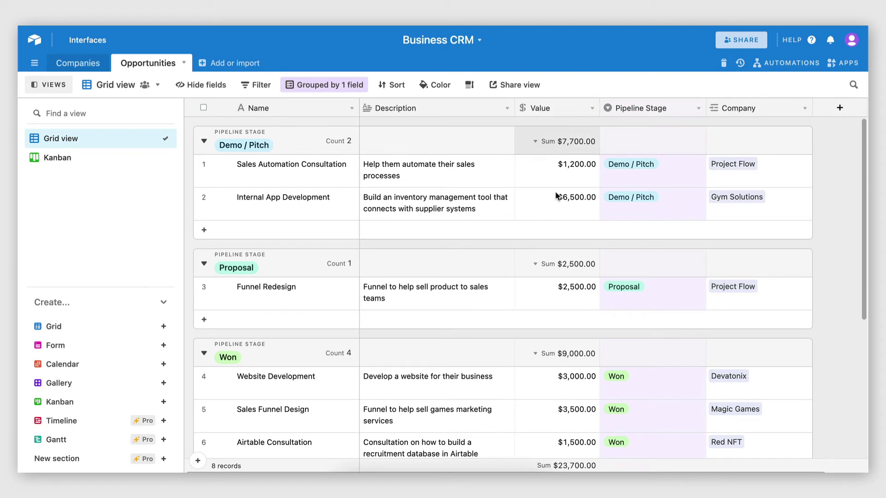
scroll(549, 273, "down", 4)
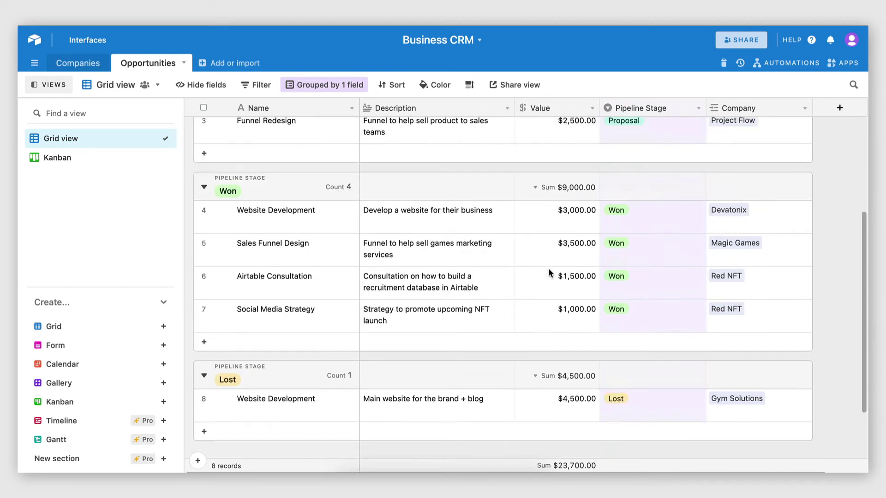
Try Average and then Median as the Value group summary before clearing it
scroll(549, 272, "up", 4)
left_click(535, 144)
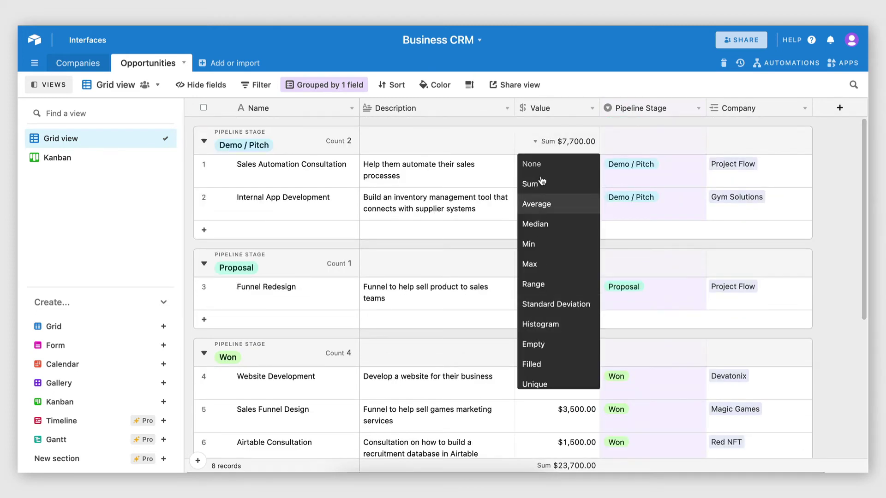
scroll(538, 327, "down", 1)
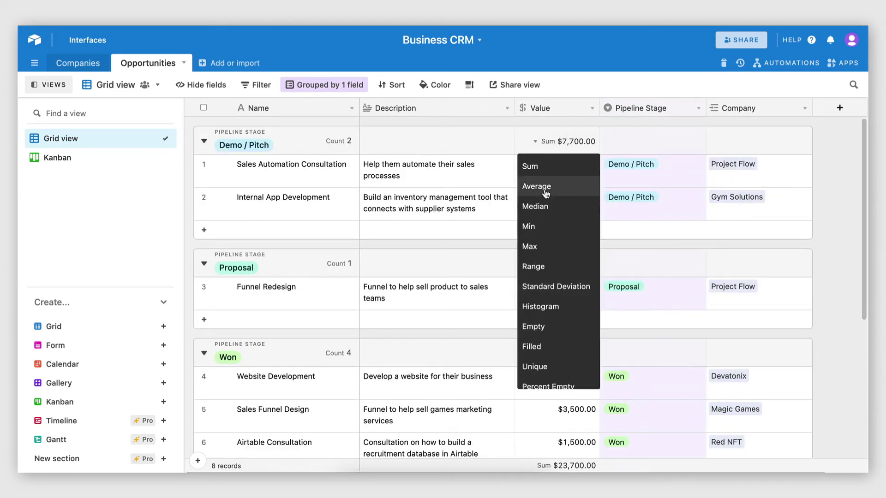
left_click(544, 188)
left_click(544, 144)
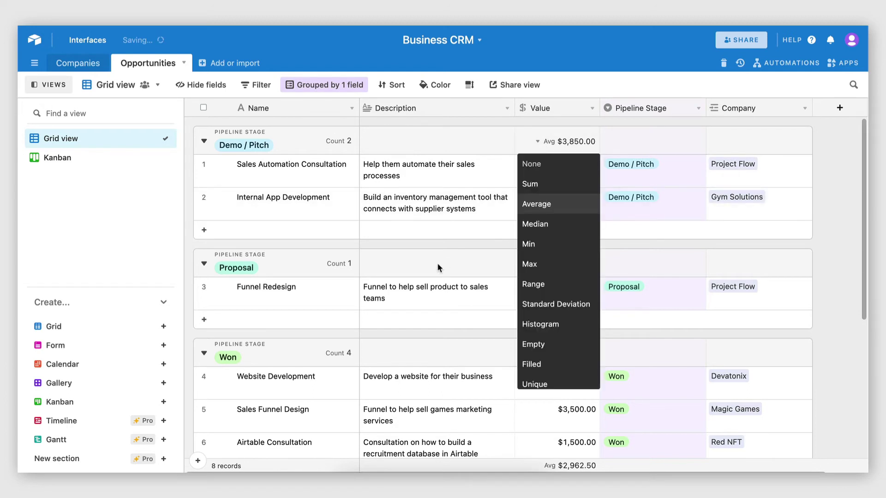
left_click(549, 264)
left_click(552, 264)
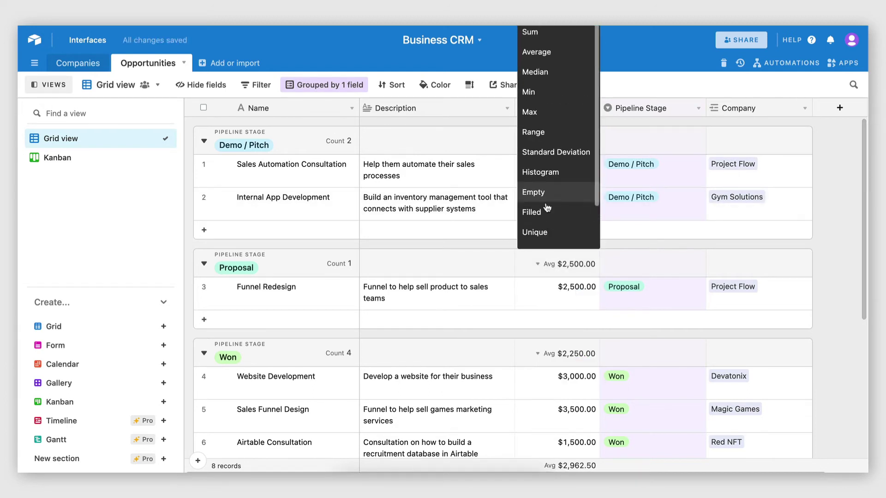
scroll(553, 226, "down", 1)
scroll(540, 106, "up", 2)
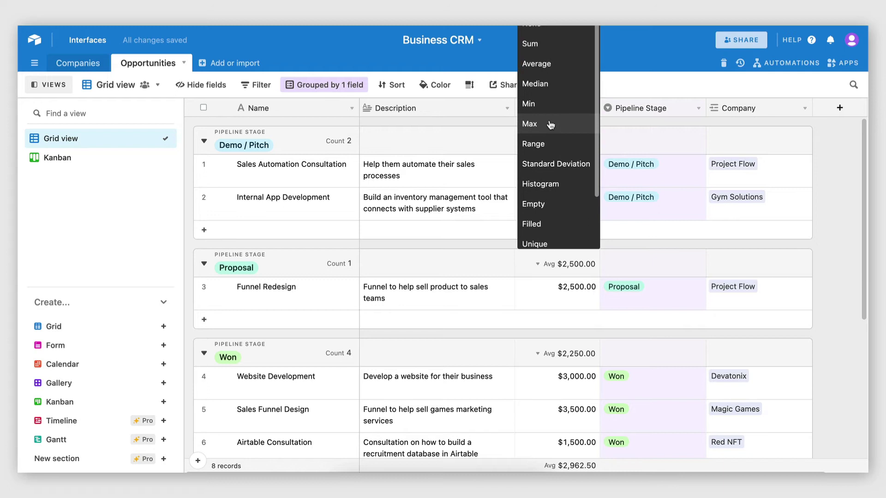
left_click(547, 84)
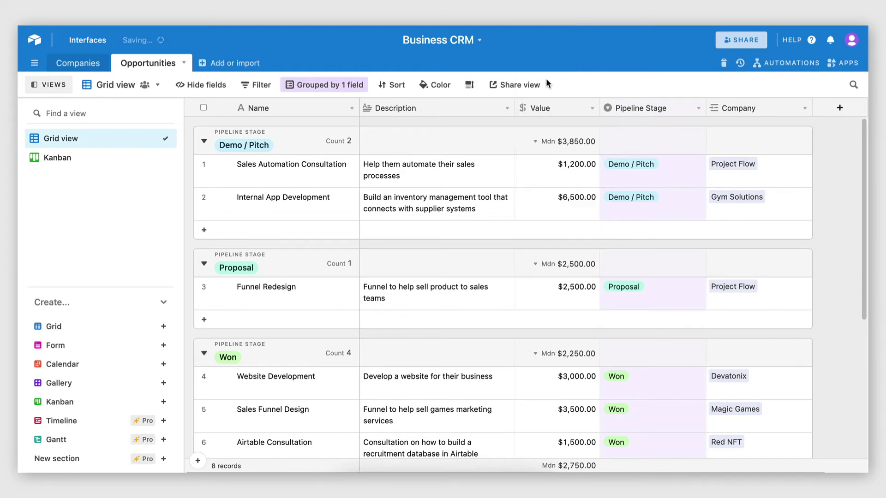
left_click(571, 268)
left_click(547, 35)
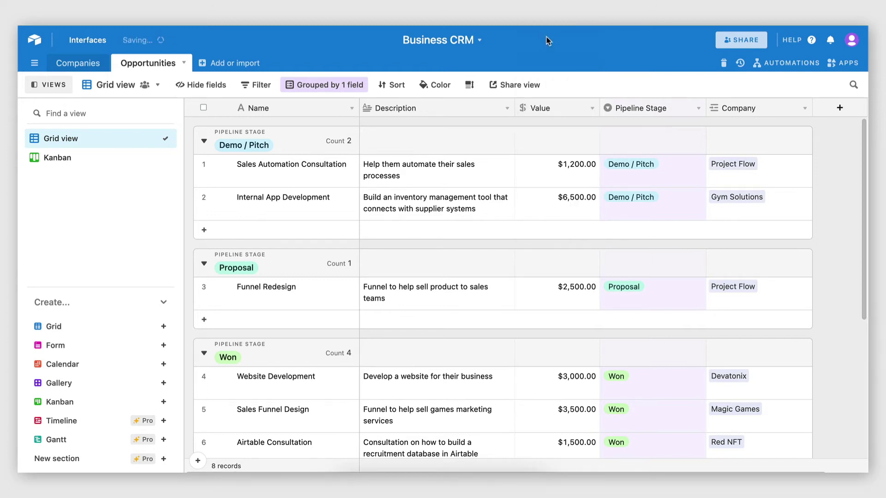
Set Value group summaries to Sum, then view the Companies Revenue column totalling $9,000.00
left_click(552, 142)
left_click(552, 184)
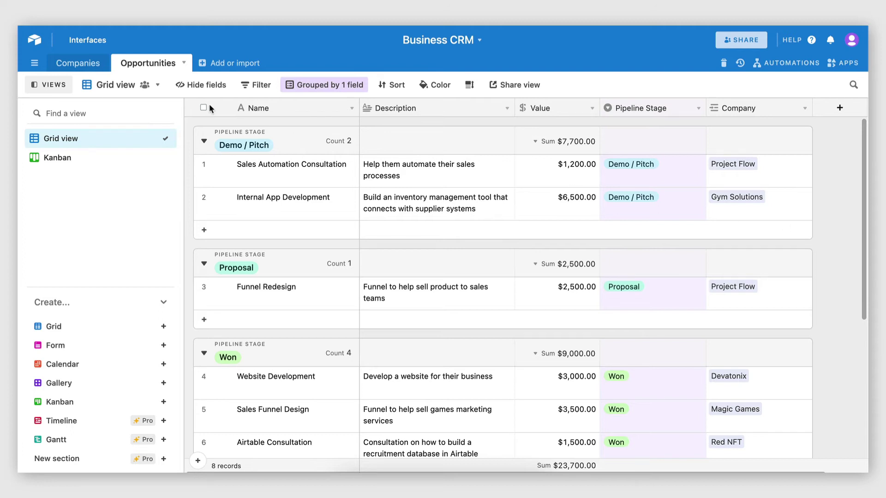
left_click(77, 63)
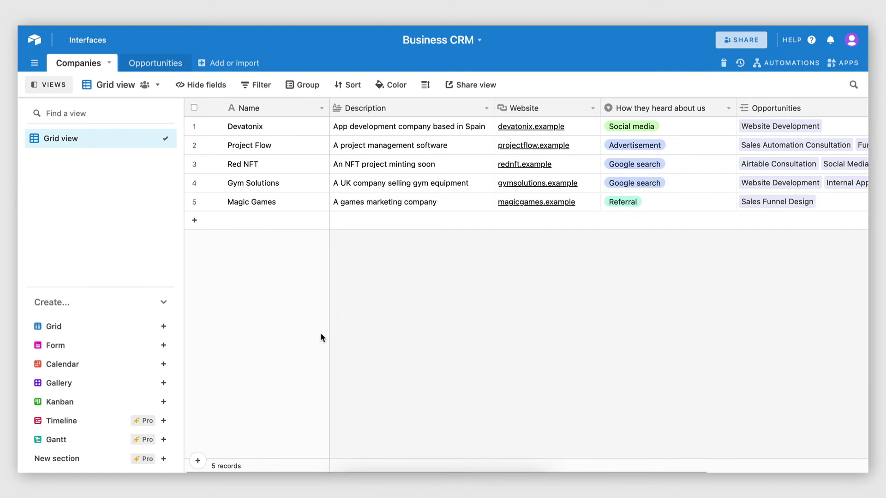
scroll(323, 168, "right", 5)
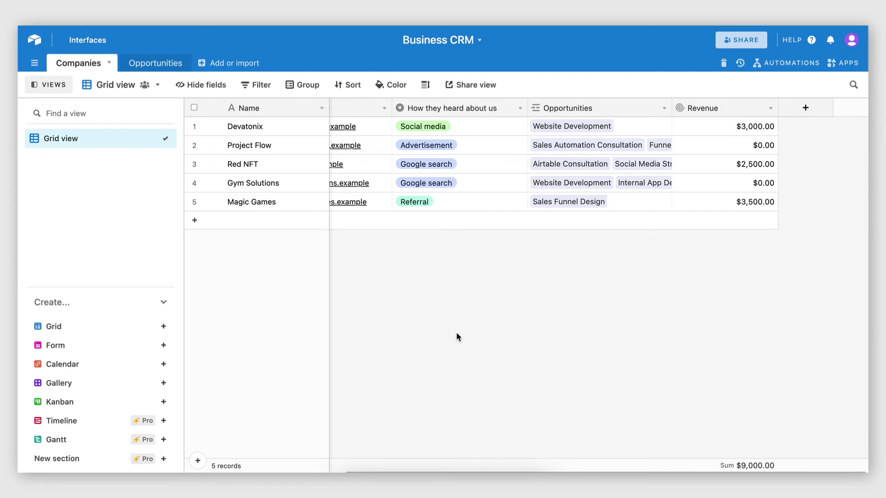
Create a new empty table named Contacts
left_click(225, 62)
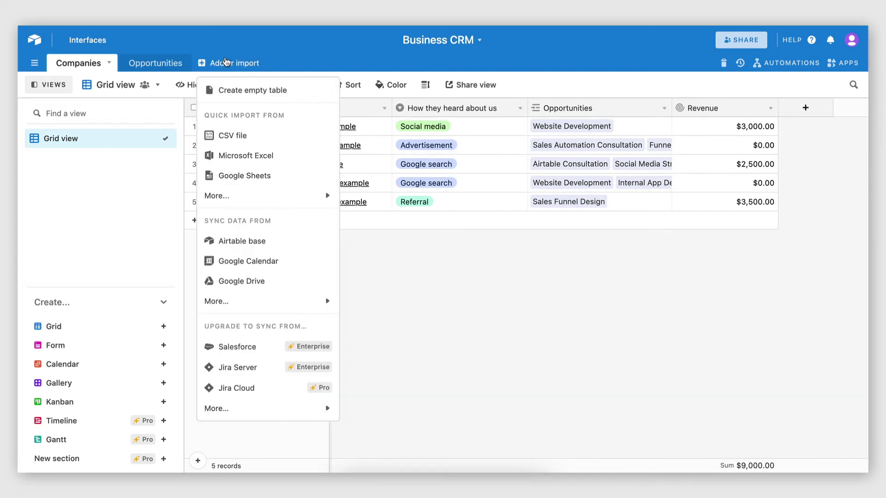
left_click(229, 89)
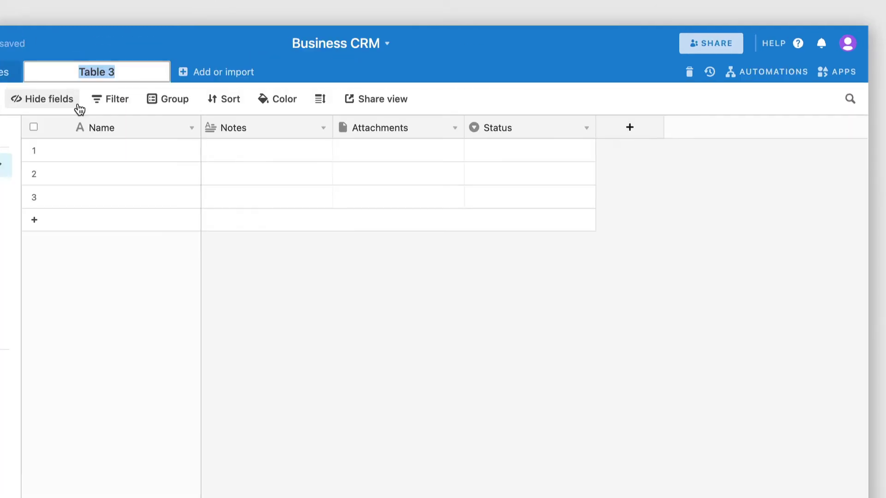
type("Conatct")
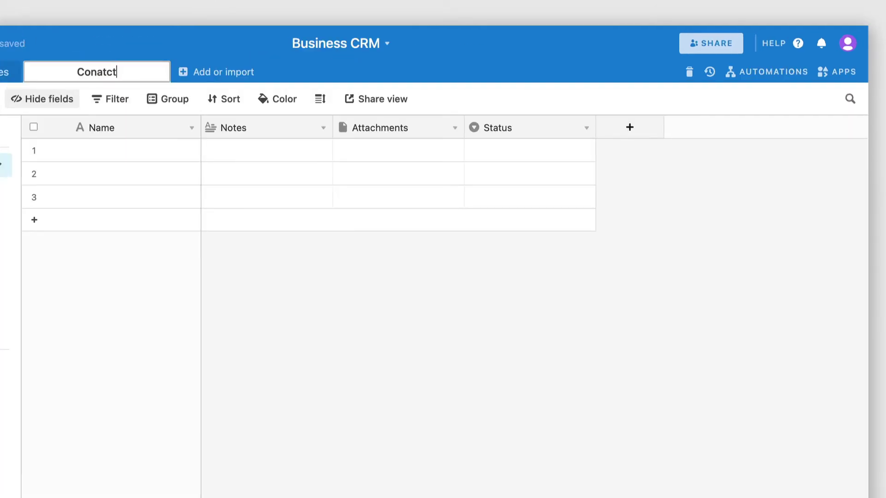
key("BackSpace")
key("BackSpace")
key("BackSpace")
key("BackSpace")
type("tact")
key("Return")
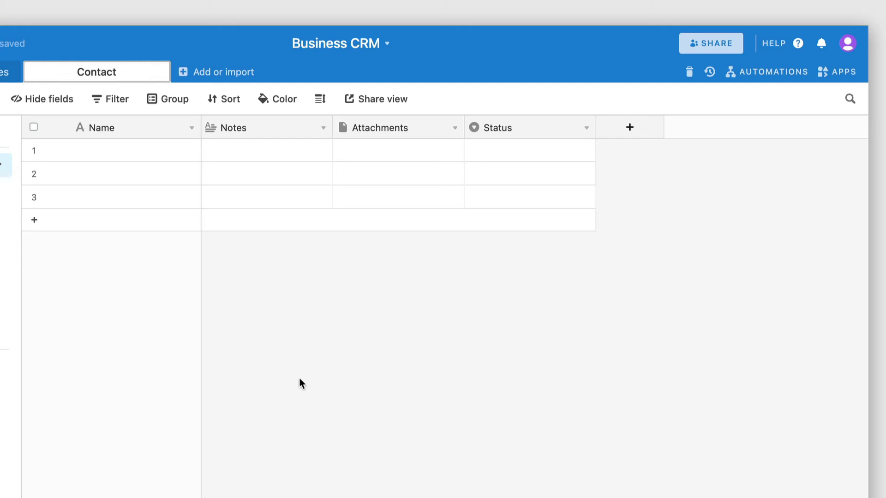
type("s")
key("Return")
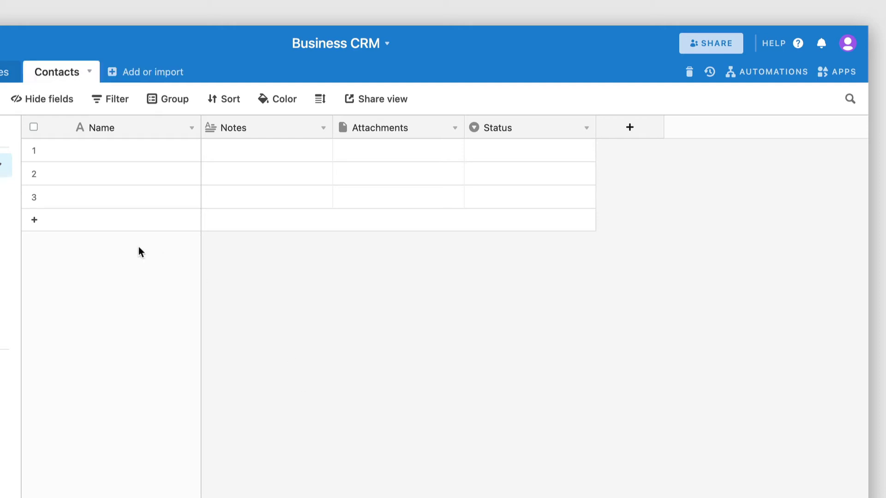
Delete the default Notes, Attachments and Status fields from Contacts
left_click(322, 130)
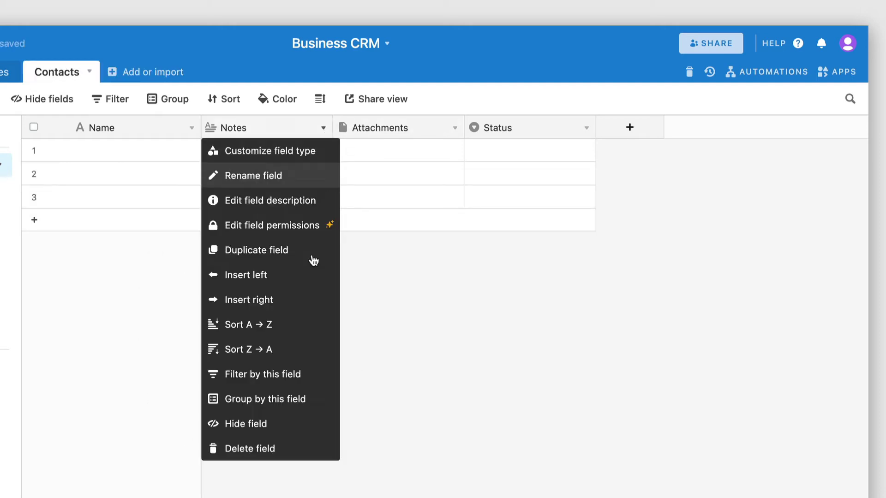
left_click(277, 451)
left_click(323, 127)
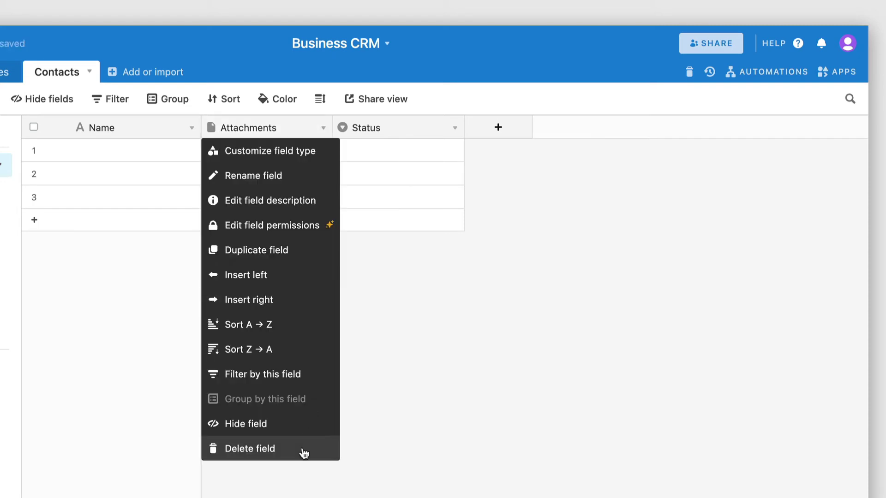
left_click(303, 453)
left_click(326, 126)
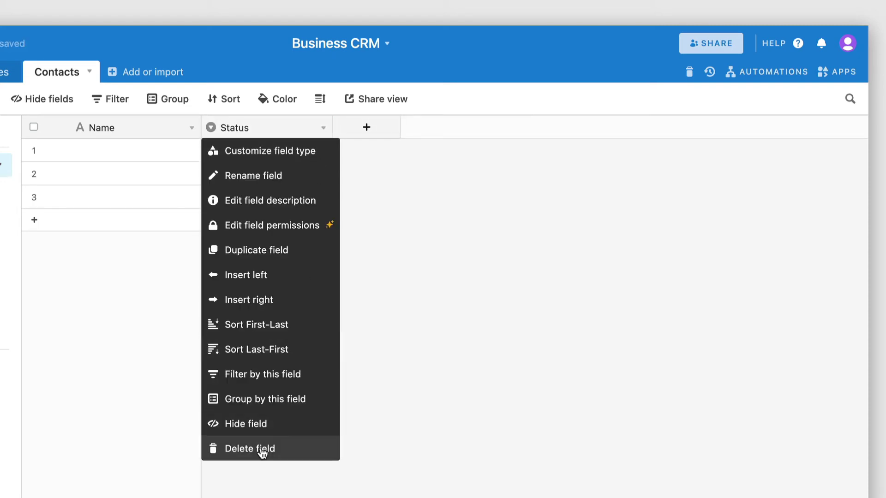
left_click(263, 451)
Rename the Contacts Name field to Full Name
left_click(192, 131)
left_click(109, 147)
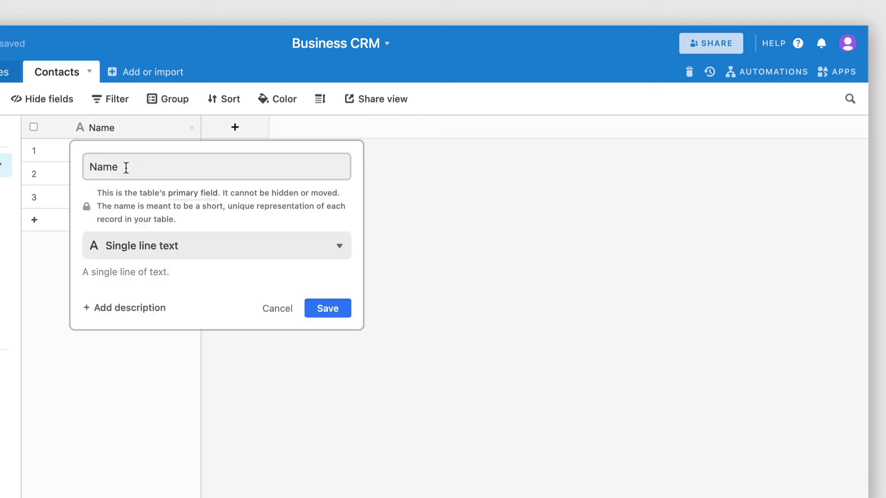
left_click(94, 167)
type("Full")
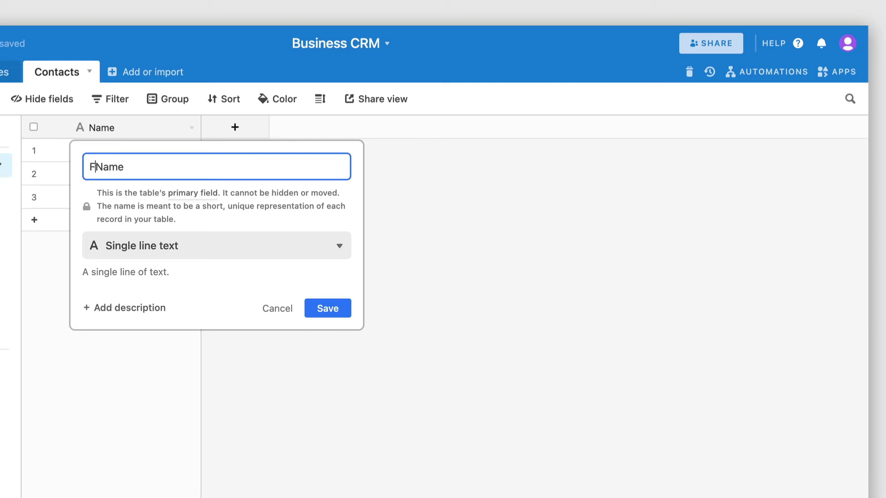
key("Return")
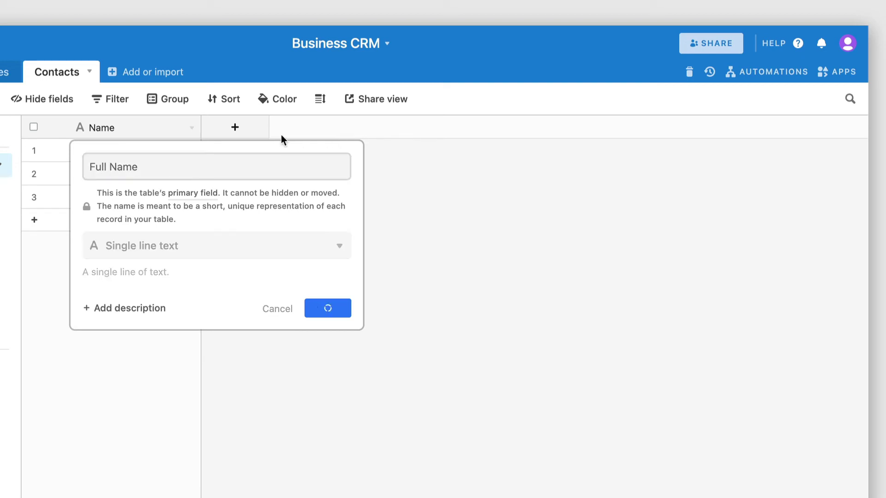
Add a Phone number field and an Email field to Contacts
left_click(236, 127)
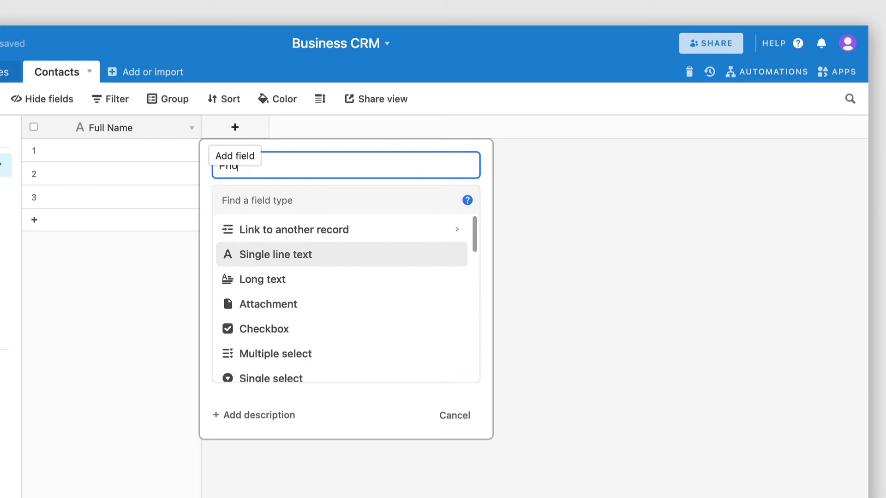
scroll(326, 292, "down", 5)
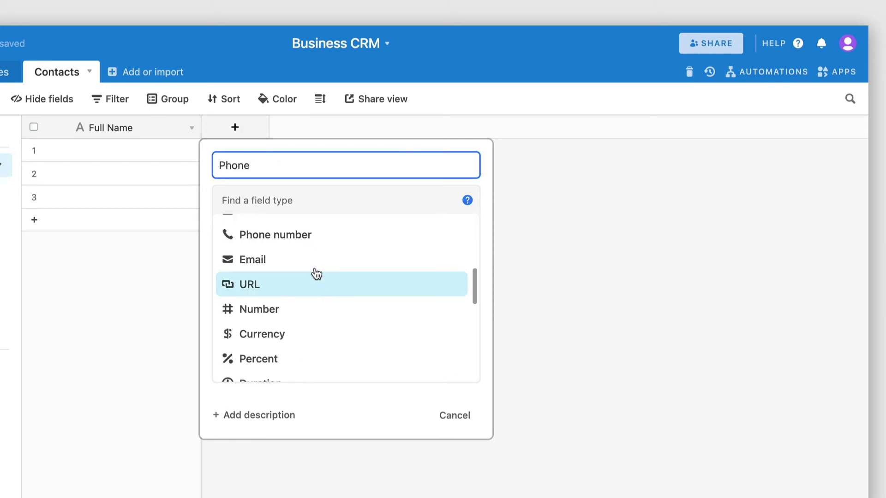
left_click(261, 236)
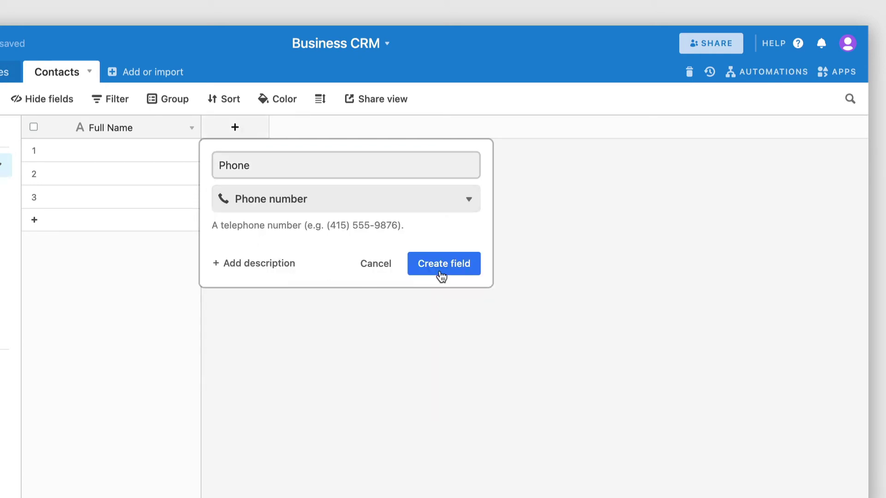
left_click(438, 270)
left_click(368, 128)
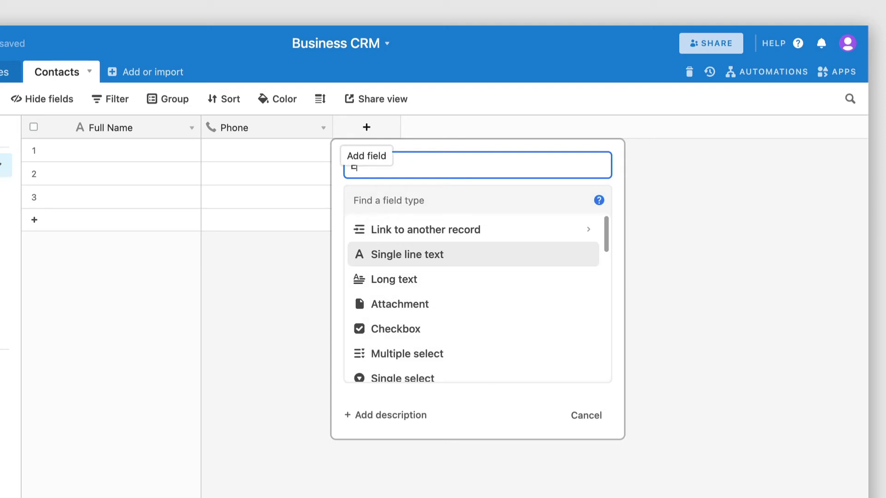
scroll(424, 277, "down", 5)
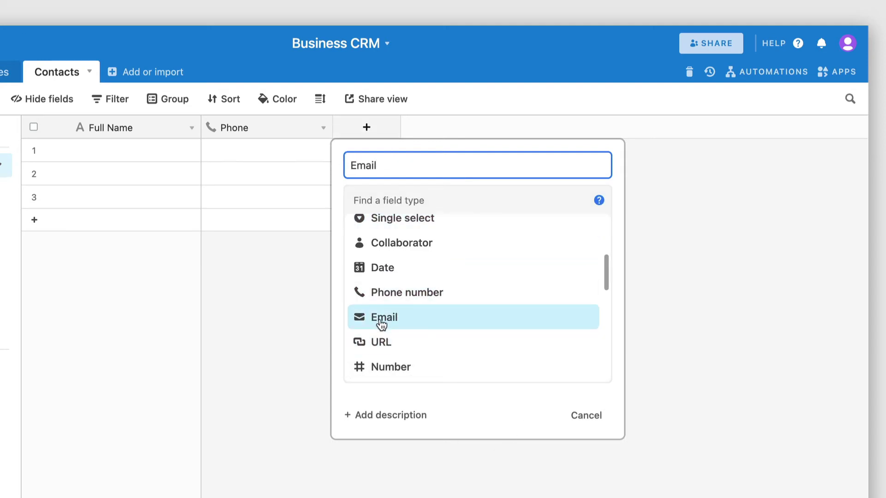
left_click(381, 320)
left_click(572, 263)
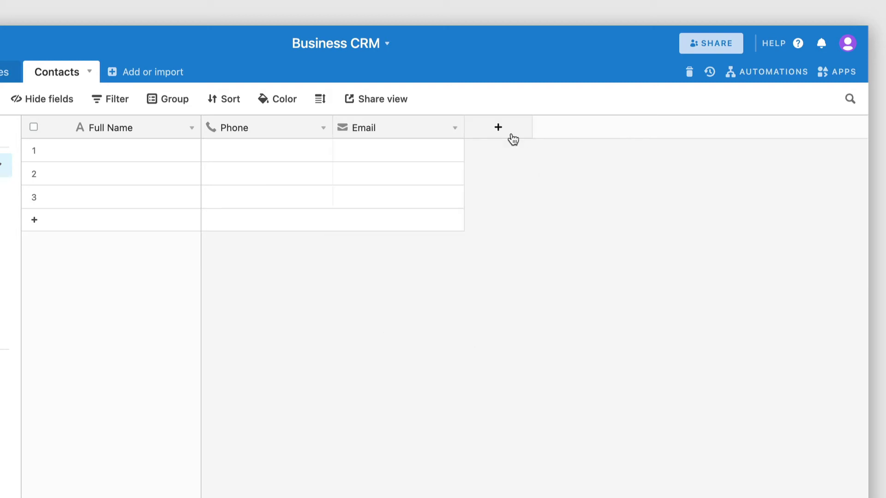
Add a single-line Role field and a long-text Notes field, then open row 1's Notes cell
left_click(504, 135)
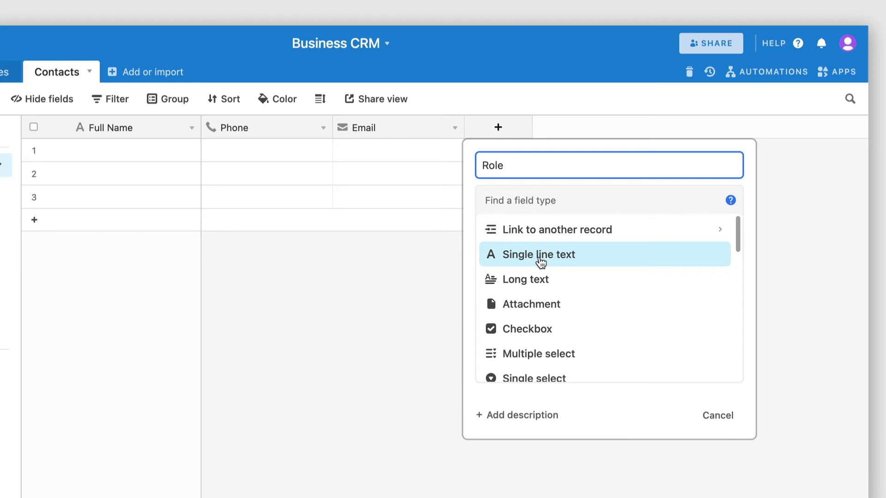
left_click(540, 261)
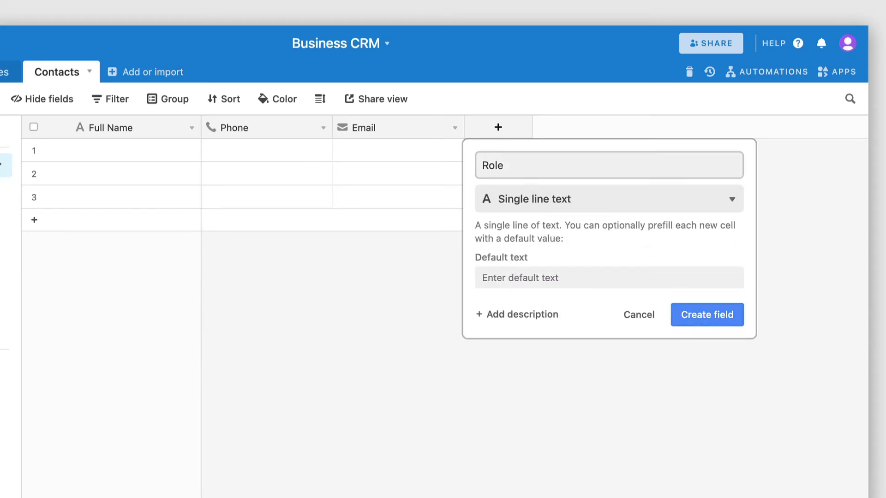
left_click(701, 330)
left_click(628, 128)
type("No")
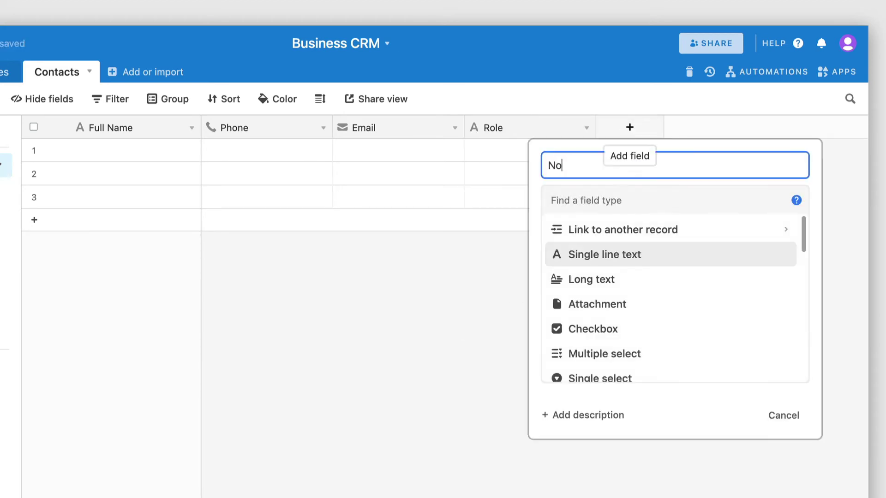
type("tes")
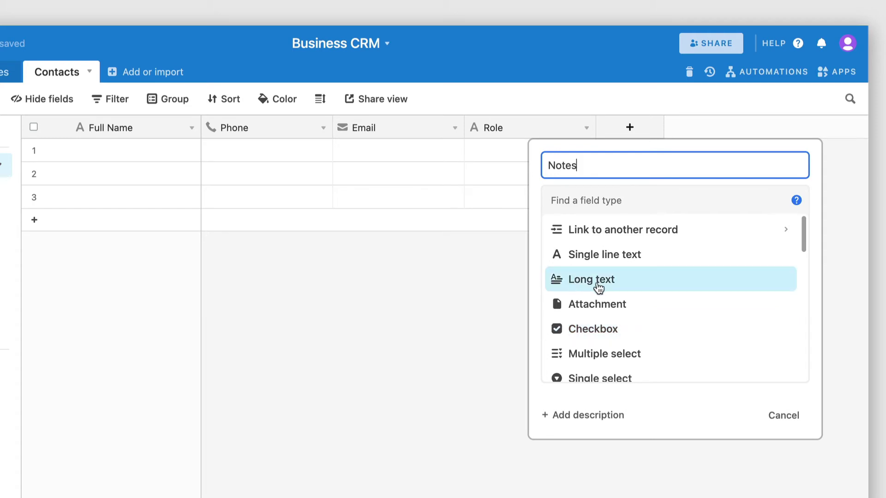
left_click(572, 280)
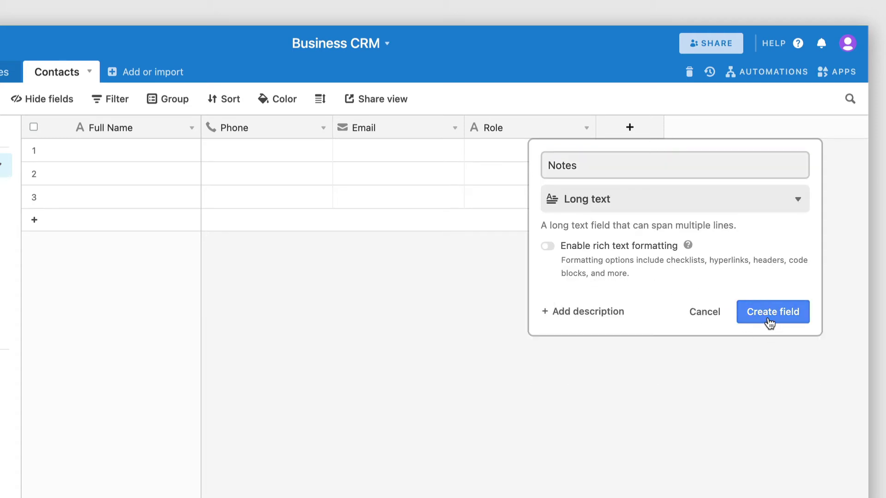
left_click(767, 323)
double_click(631, 152)
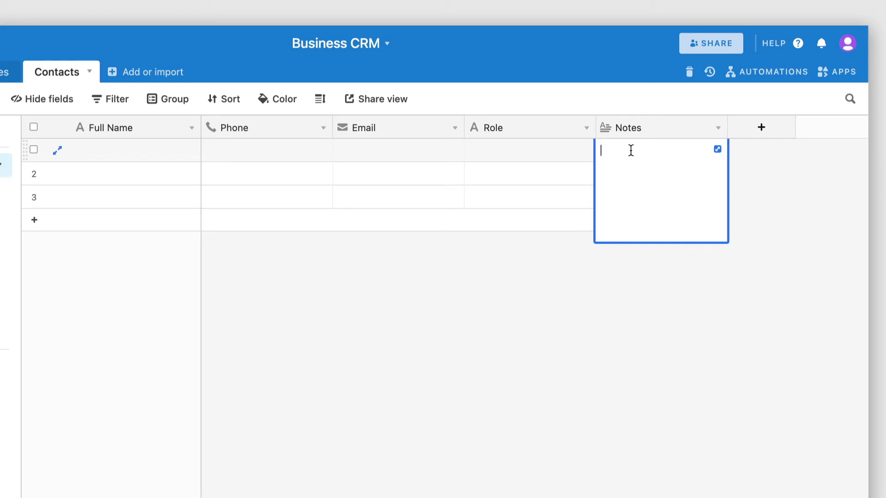
Close the expanded Notes cell and return to the Companies table
left_click(545, 300)
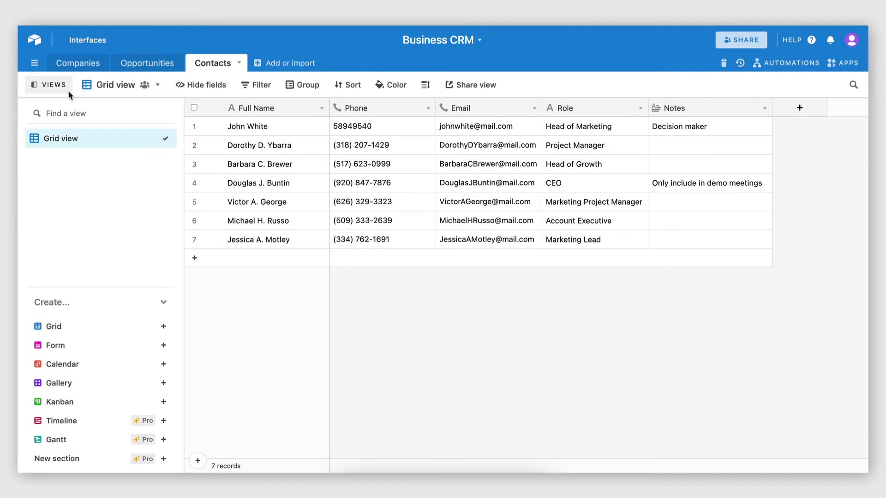
left_click(75, 69)
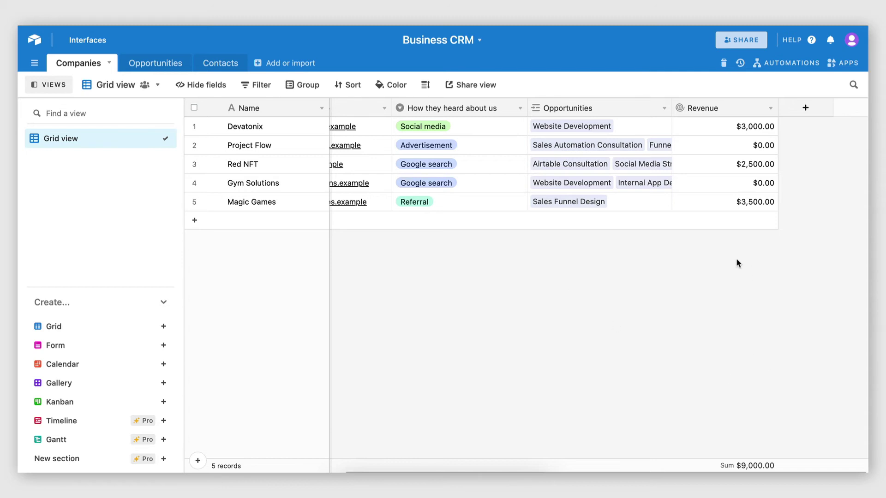
Add a Contacts field to Companies linking to the Contacts table, skipping lookup fields
left_click(805, 108)
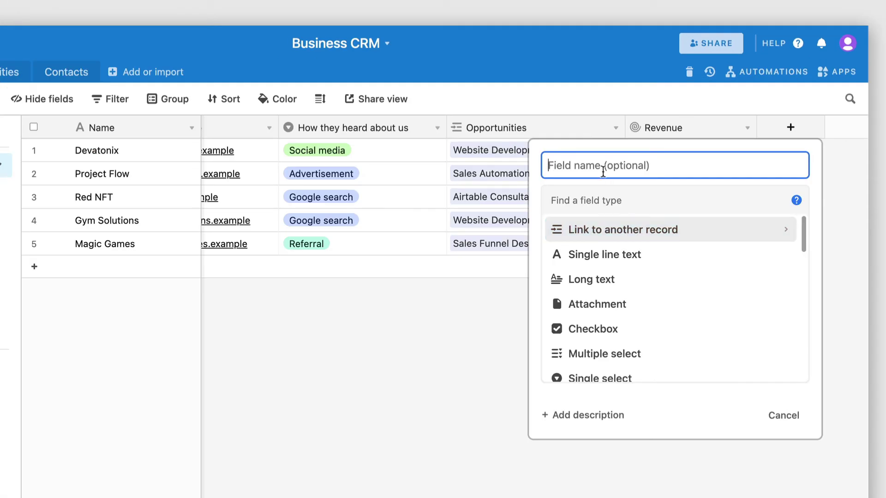
type("C")
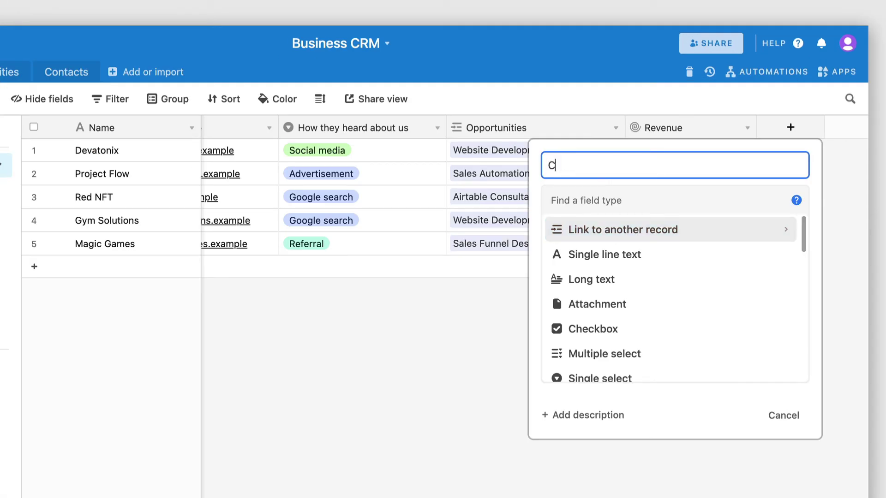
type("ontacts")
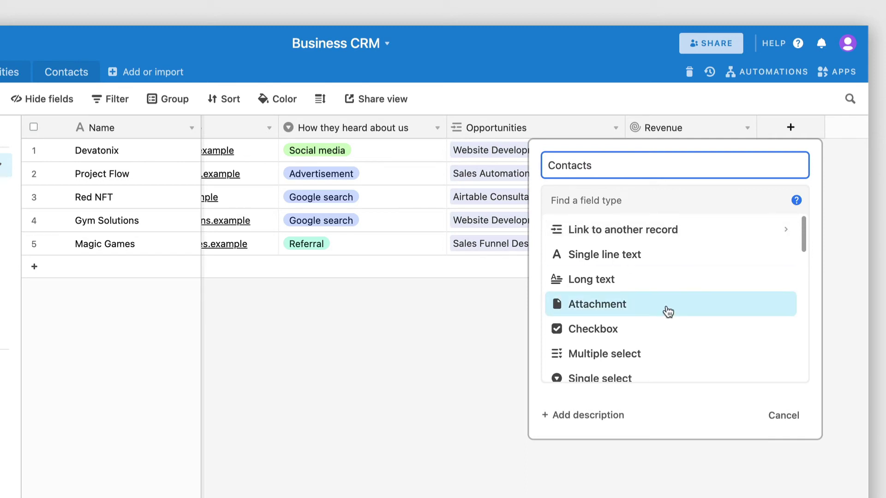
left_click(617, 236)
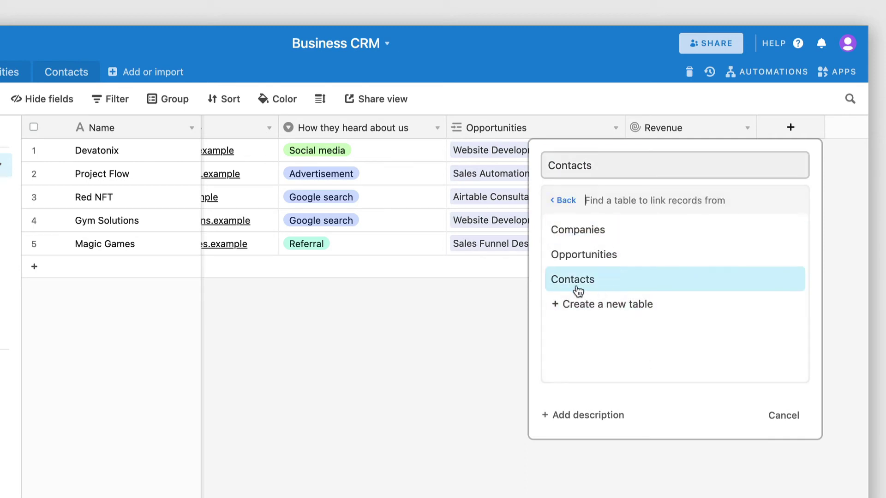
left_click(582, 284)
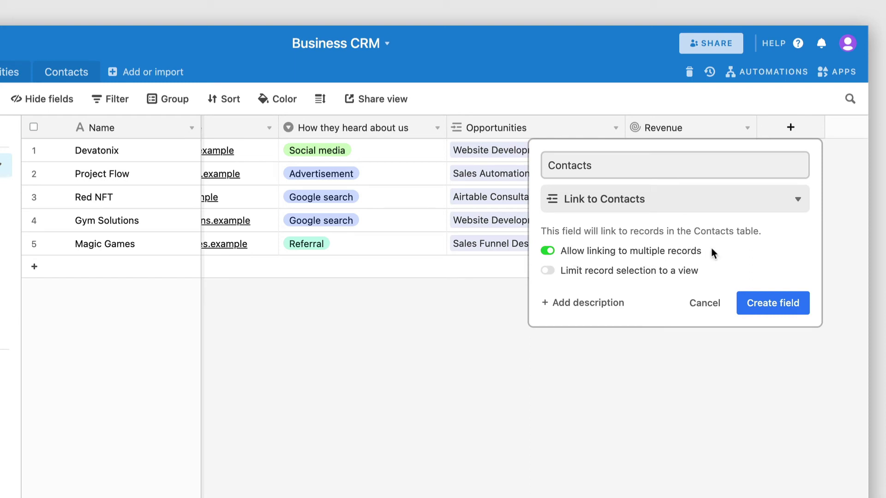
left_click(745, 301)
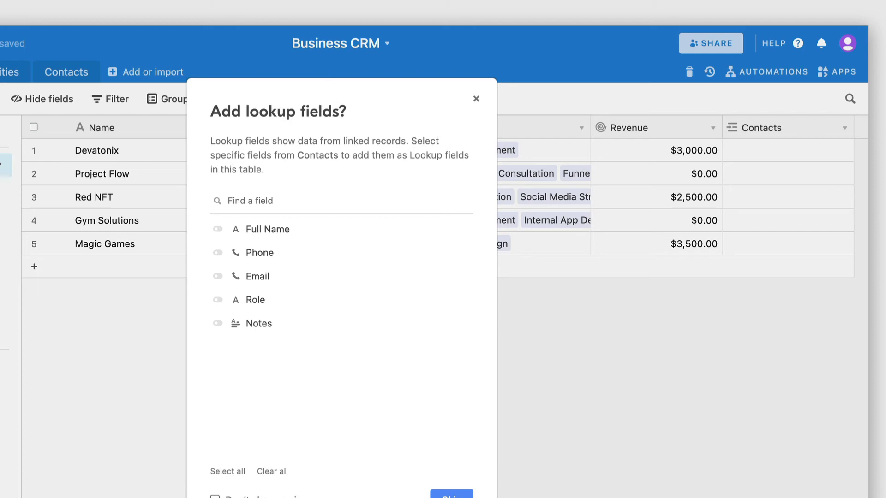
left_click(452, 494)
Link a contact to Devatonix, then view the Contacts table's new Companies column
left_click(679, 157)
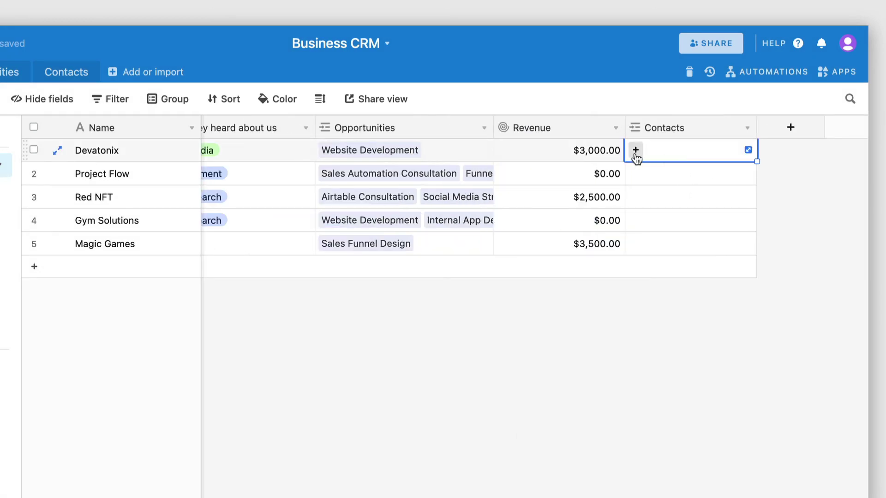
left_click(635, 150)
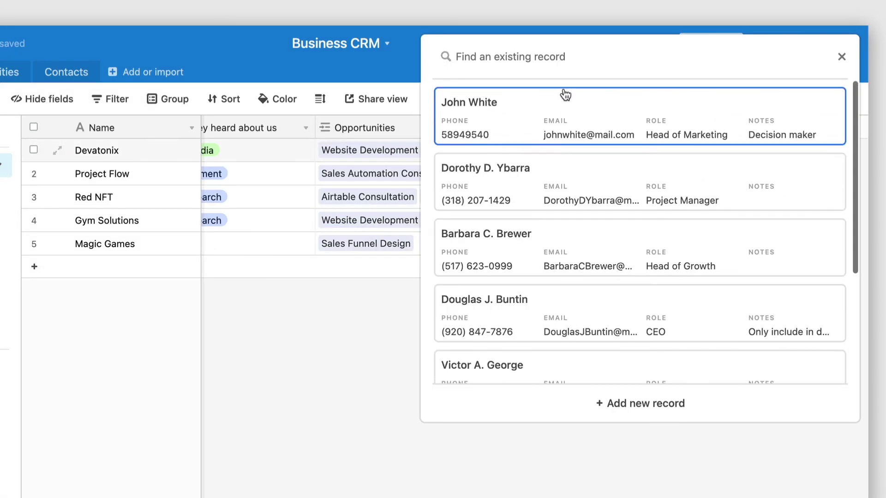
left_click(514, 243)
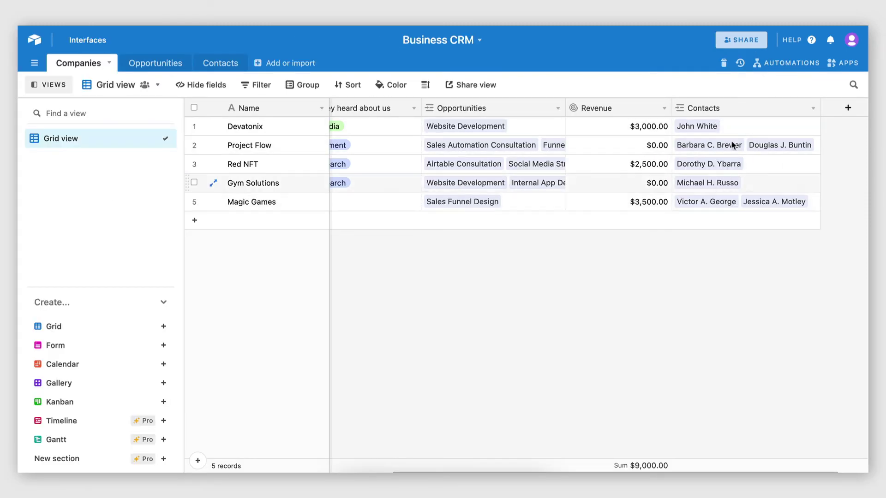
left_click(217, 63)
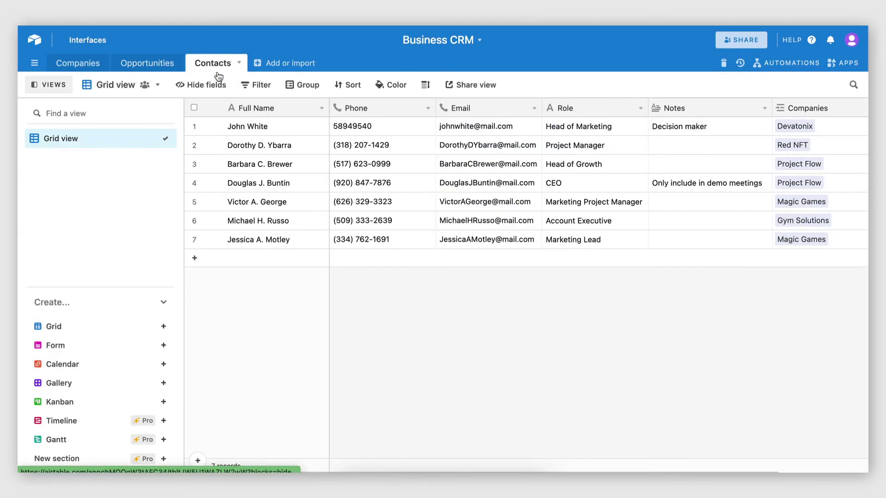
left_click(44, 85)
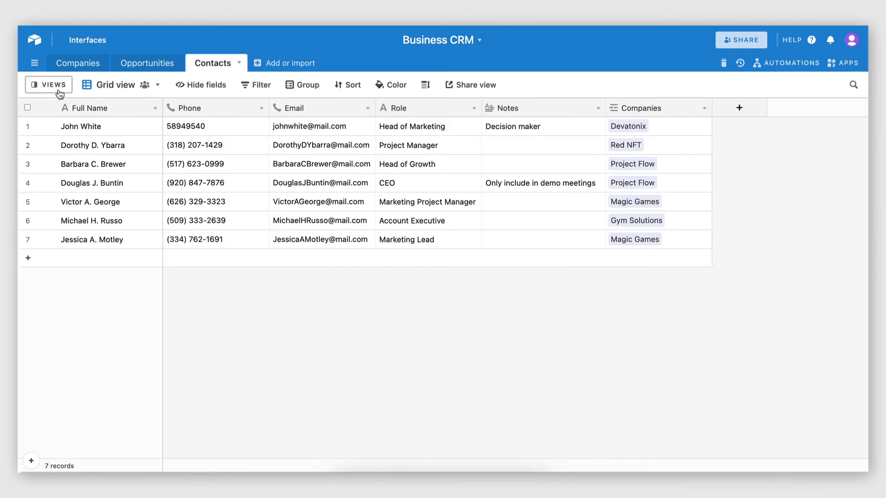
scroll(646, 199, "right", 2)
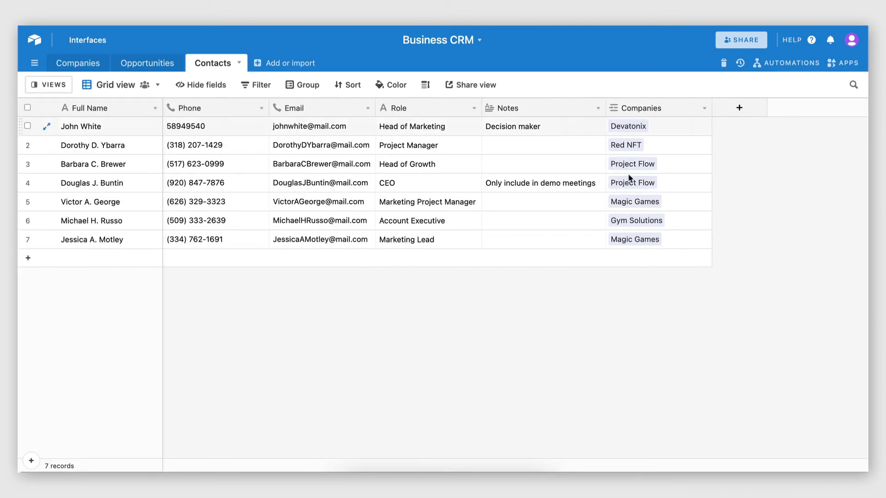
Disable linking to multiple records on the Companies field and rename it Company
left_click(703, 108)
left_click(660, 125)
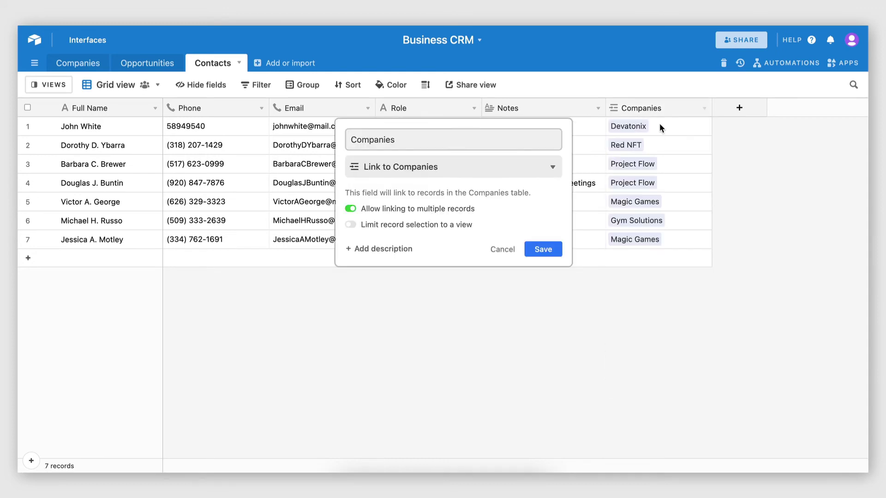
left_click(351, 210)
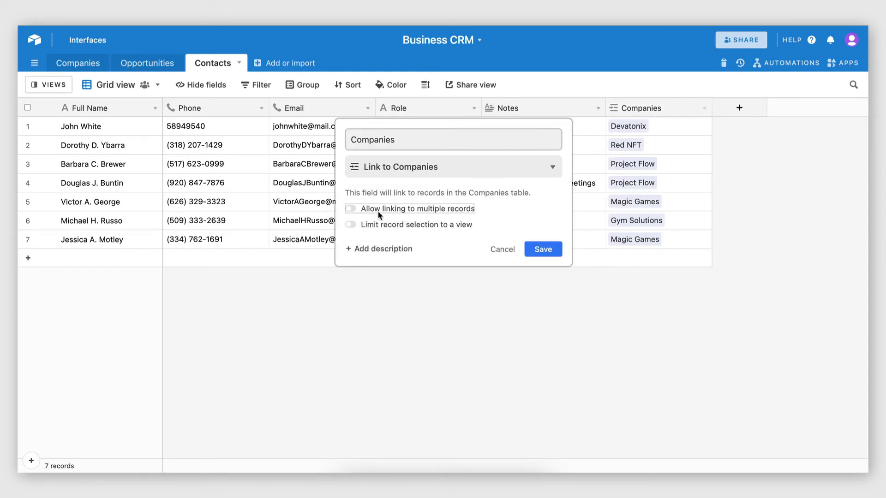
left_click(396, 140)
key("BackSpace")
key("BackSpace")
key("BackSpace")
type("y")
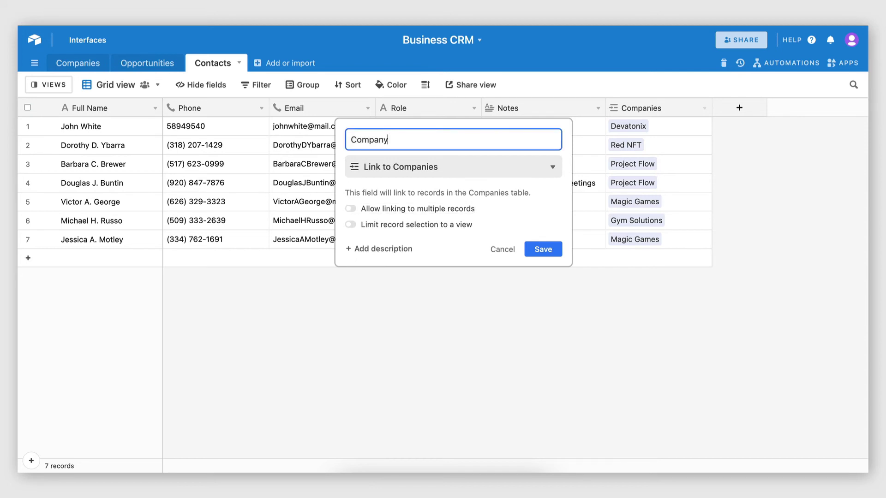
left_click(543, 249)
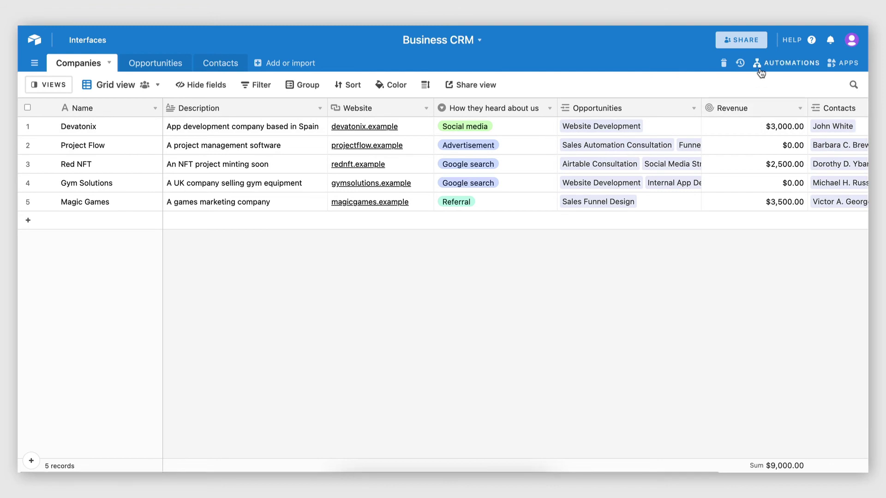
Create a custom automation whose trigger is 'When a record is updated'
left_click(779, 65)
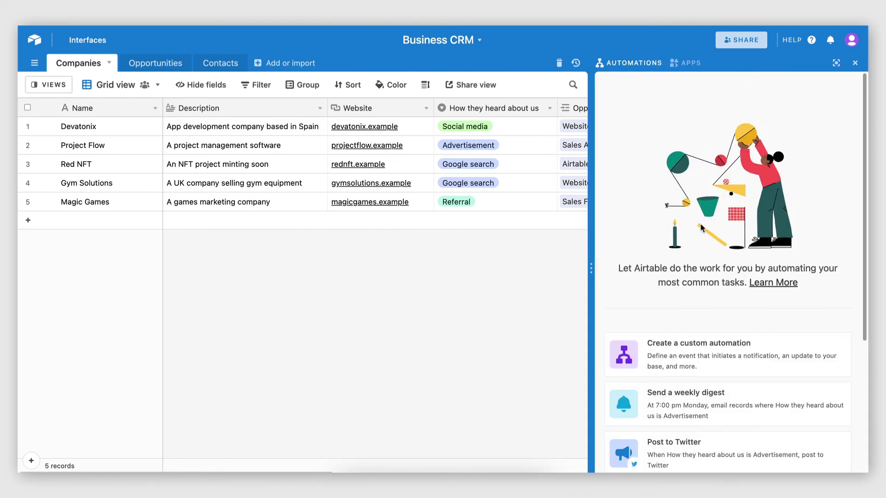
scroll(700, 230, "down", 1)
scroll(646, 235, "up", 2)
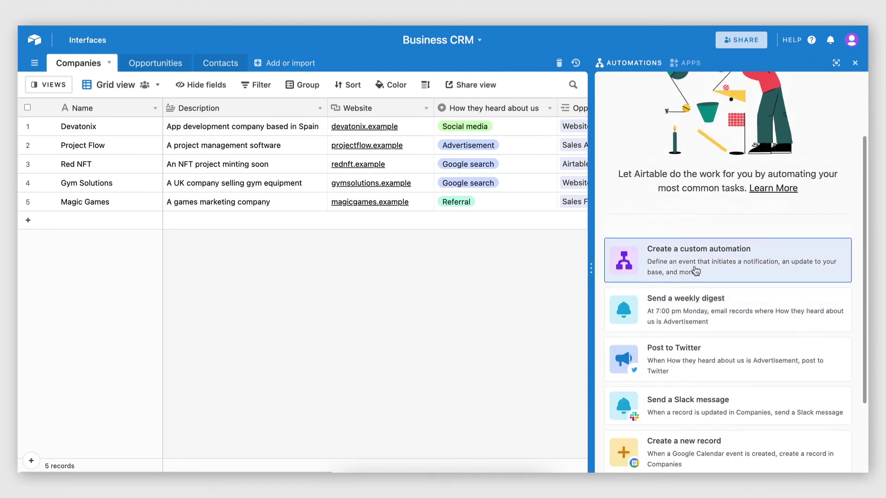
left_click(704, 253)
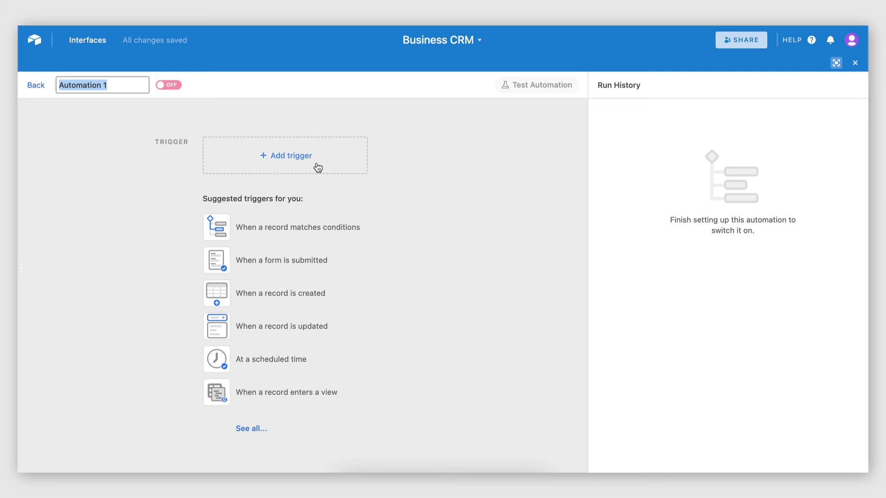
left_click(298, 165)
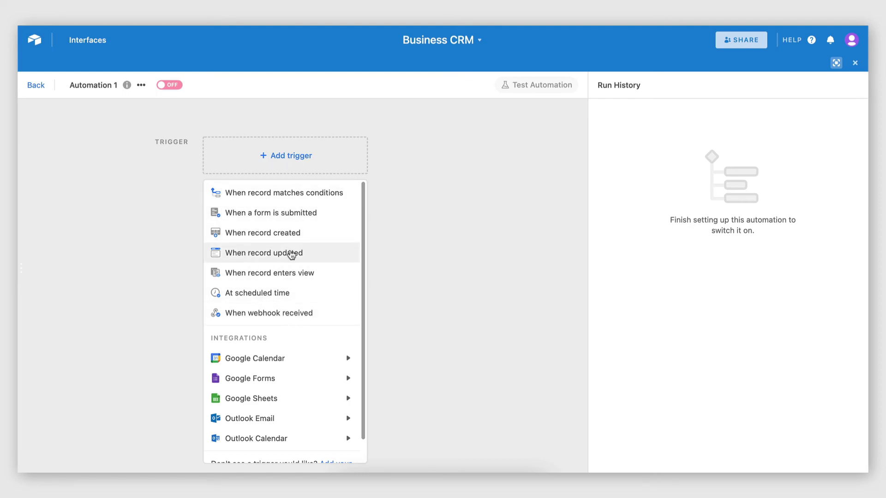
left_click(291, 254)
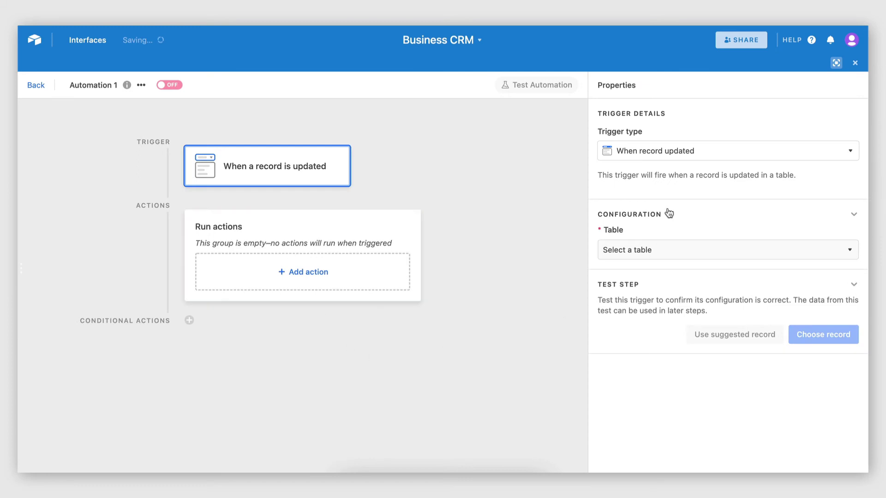
Point the trigger at the Opportunities table, watching only the Pipeline Stage field
left_click(644, 254)
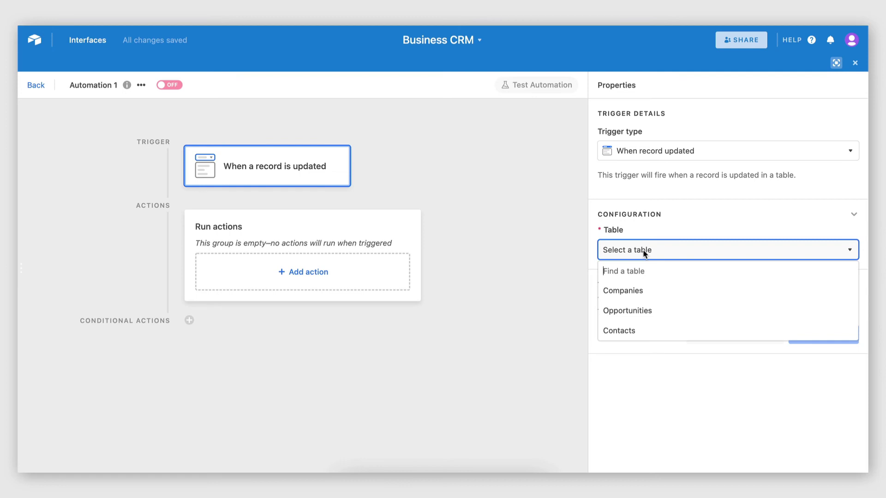
left_click(628, 310)
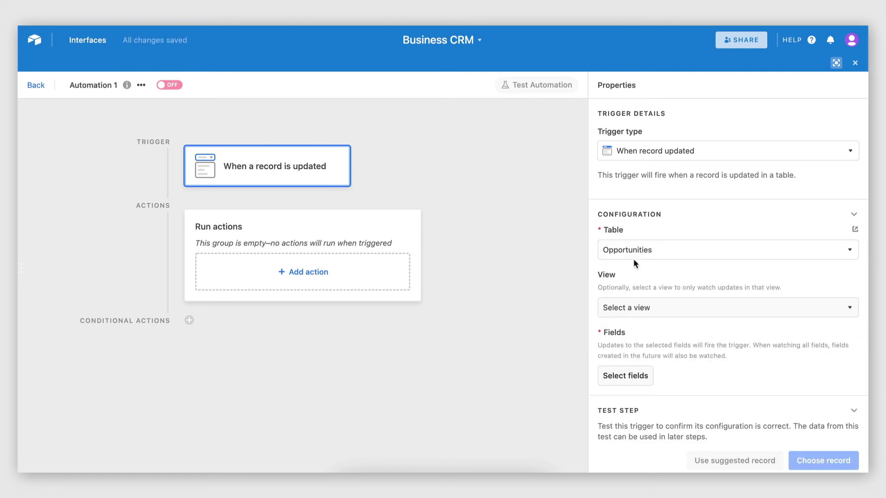
scroll(633, 259, "down", 1)
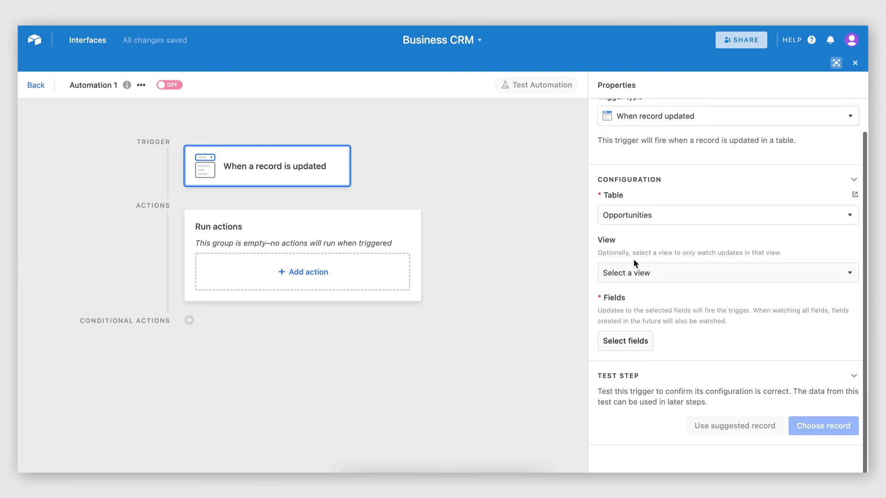
left_click(624, 345)
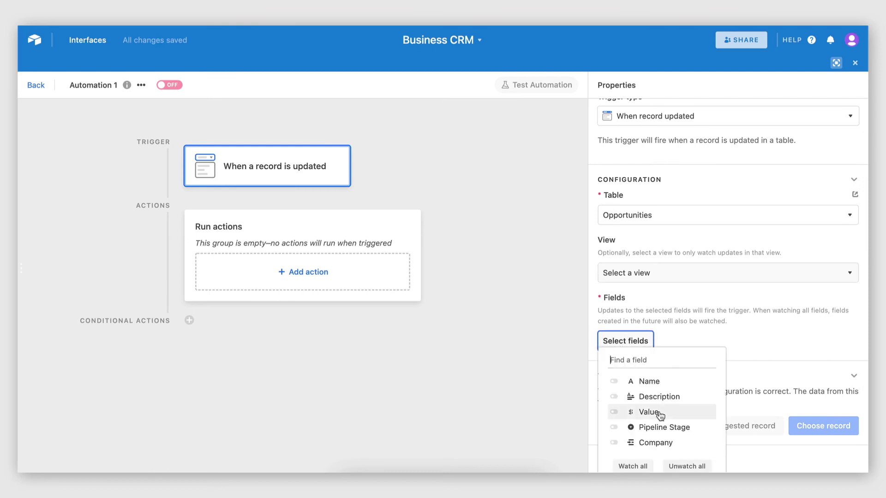
left_click(614, 428)
left_click(768, 363)
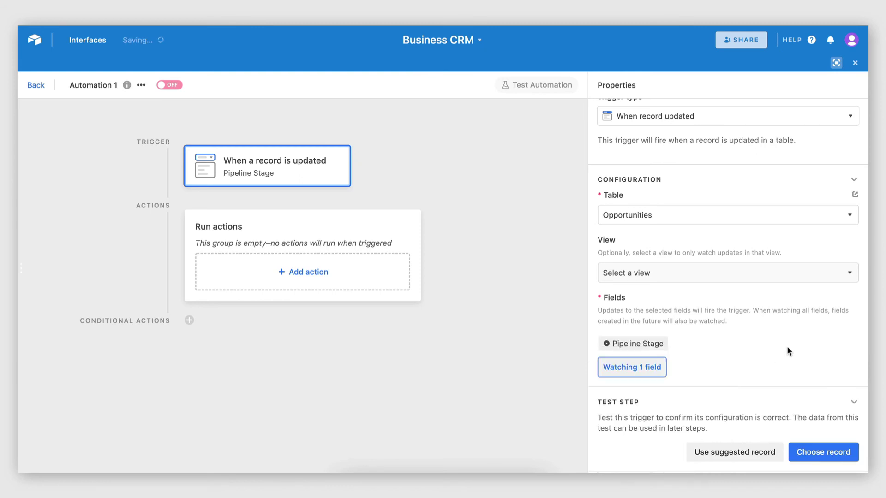
scroll(776, 371, "down", 1)
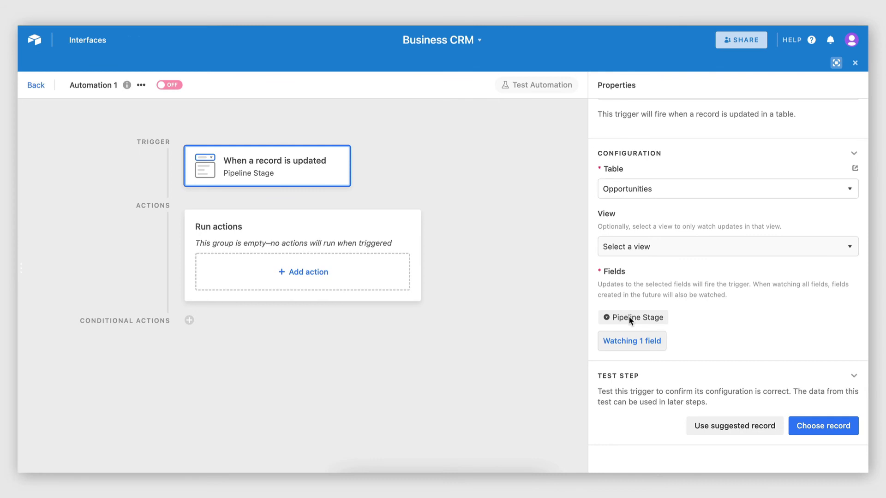
scroll(722, 332, "up", 2)
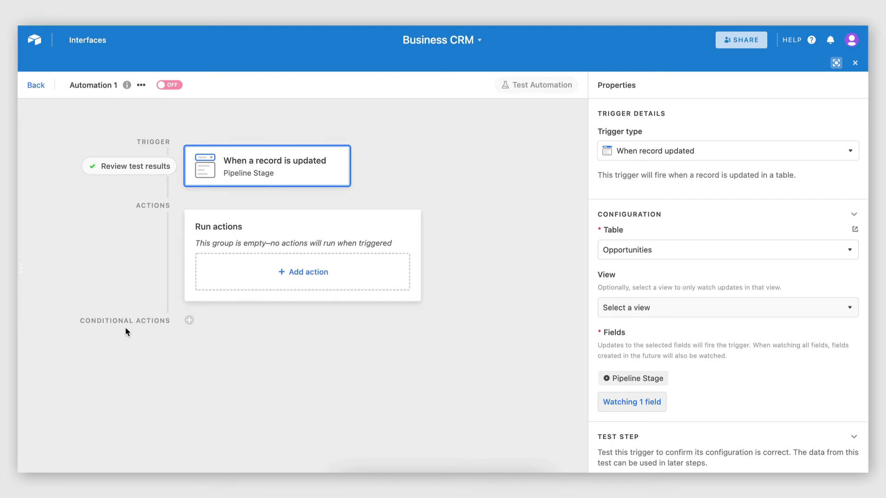
Add a conditional actions group with the condition Record's Pipeline Stage is Won
mouse_move(90, 326)
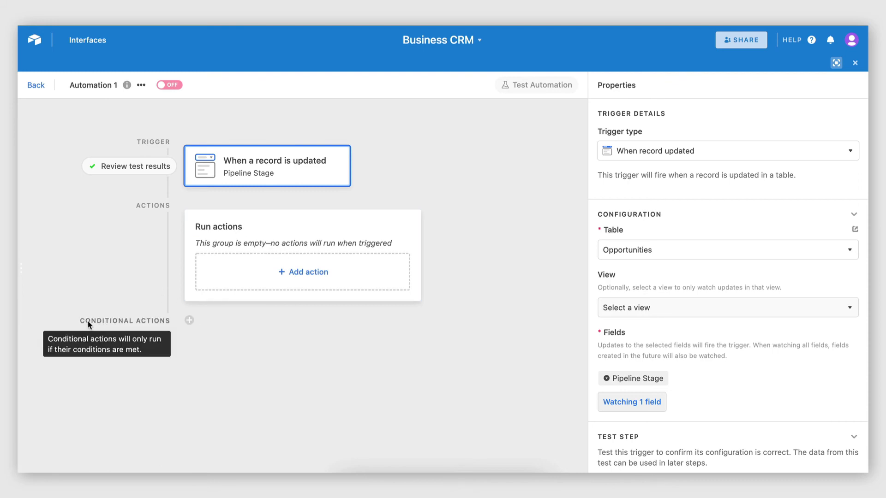
left_click(189, 320)
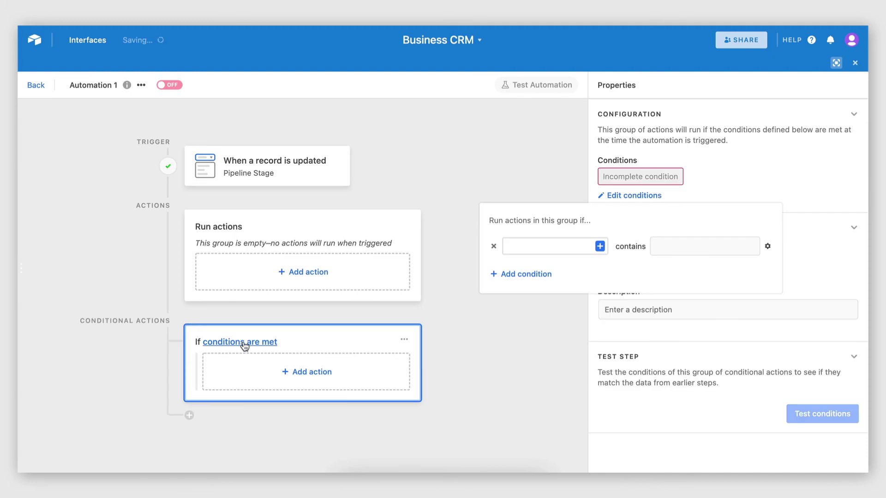
left_click(600, 248)
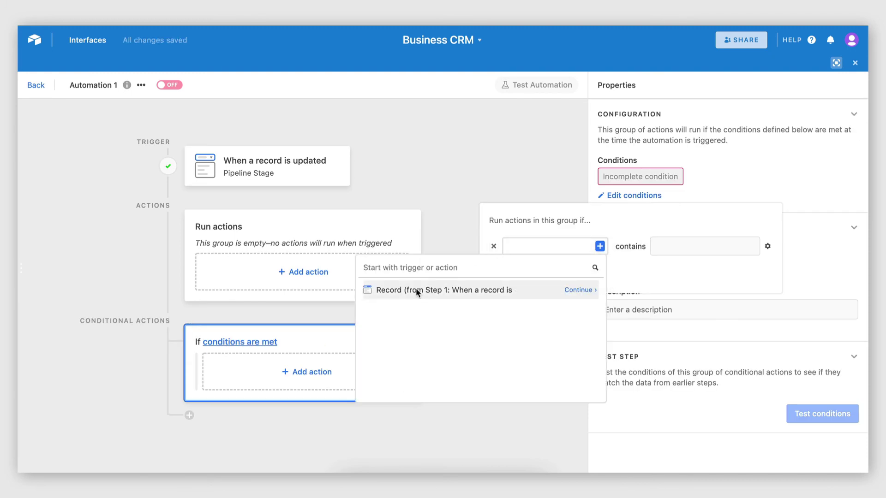
left_click(553, 290)
scroll(451, 321, "down", 2)
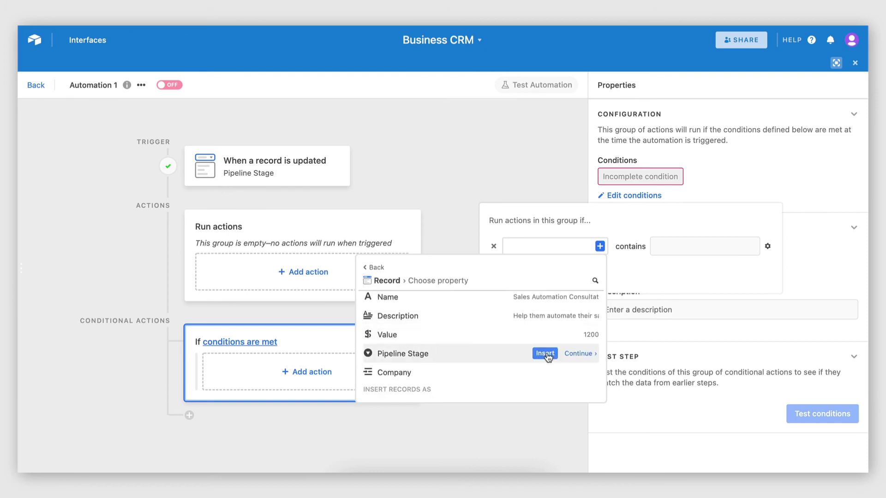
left_click(549, 356)
left_click(713, 249)
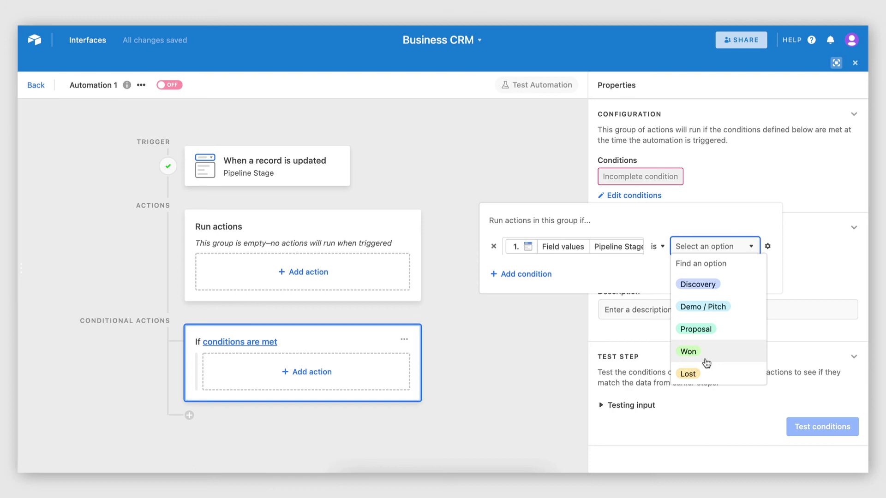
left_click(688, 352)
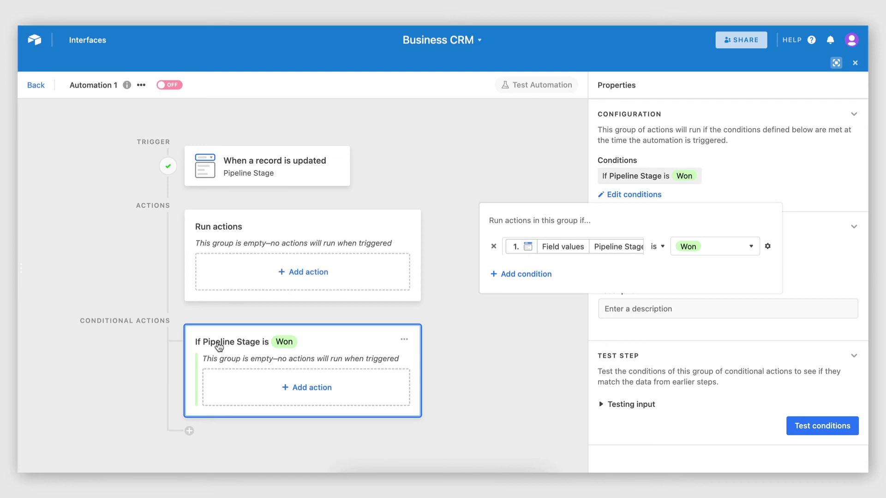
Add a Send email action inside the 'Pipeline Stage is Won' group
left_click(507, 356)
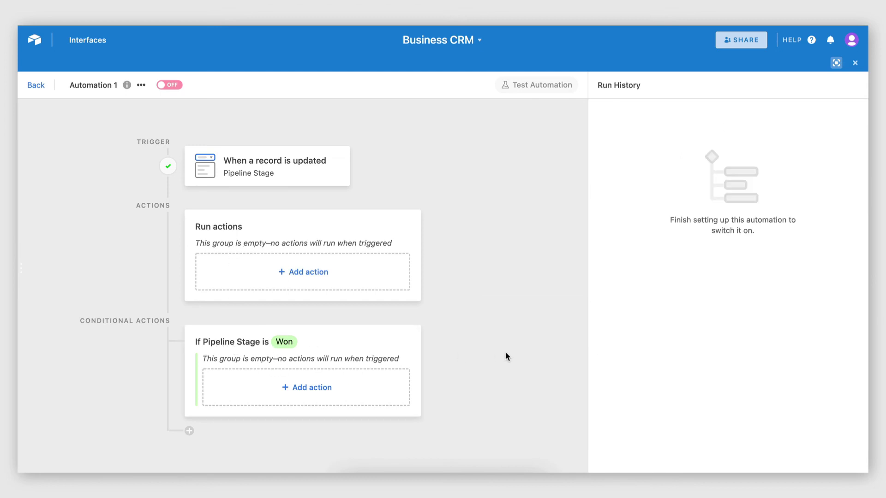
left_click(306, 394)
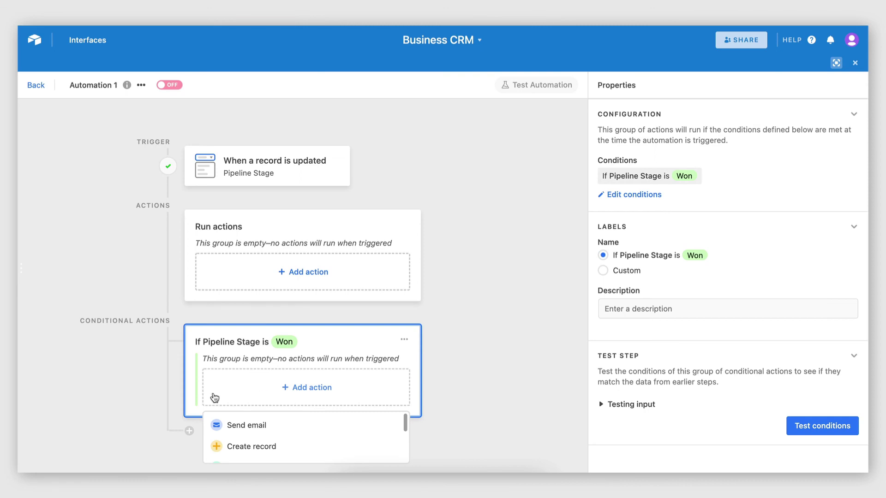
scroll(267, 437, "down", 5)
scroll(265, 442, "up", 5)
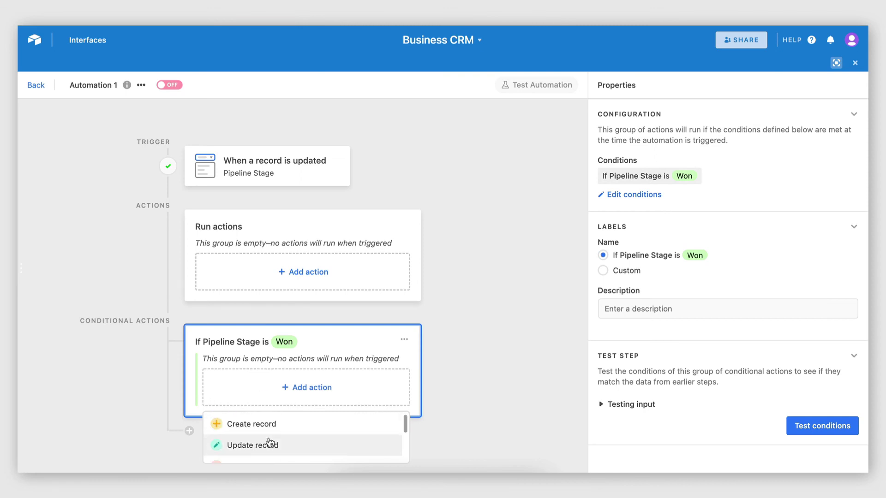
scroll(251, 429, "down", 1)
scroll(248, 427, "up", 2)
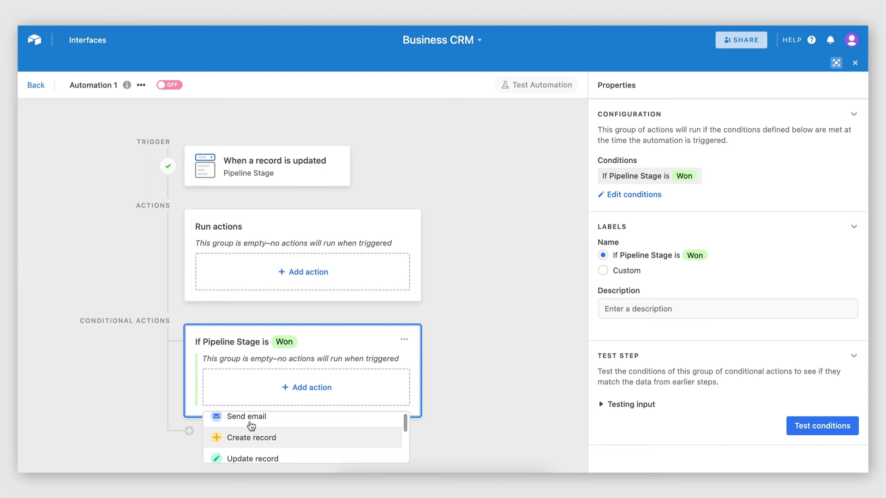
left_click(364, 419)
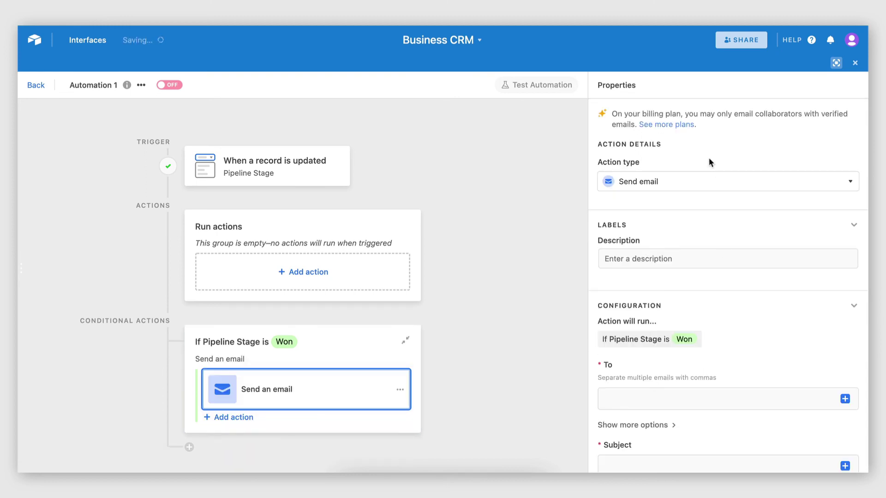
scroll(680, 300, "down", 1)
scroll(681, 303, "down", 2)
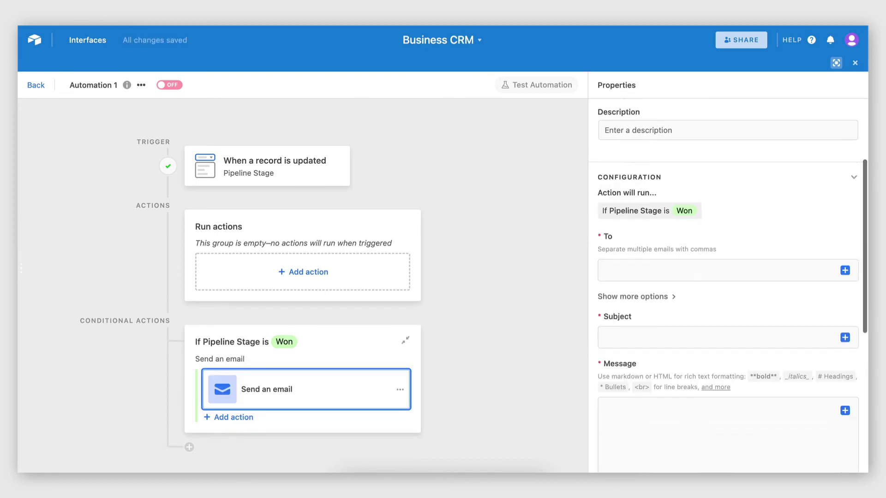
scroll(635, 358, "down", 2)
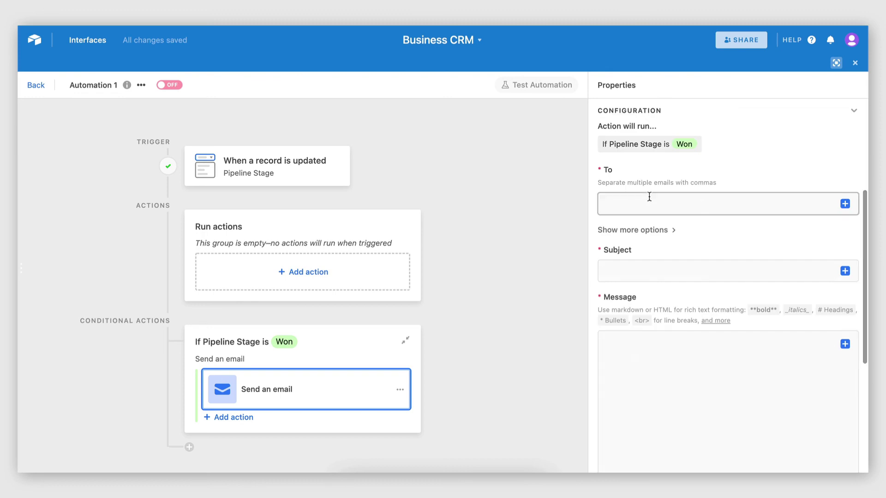
left_click(480, 329)
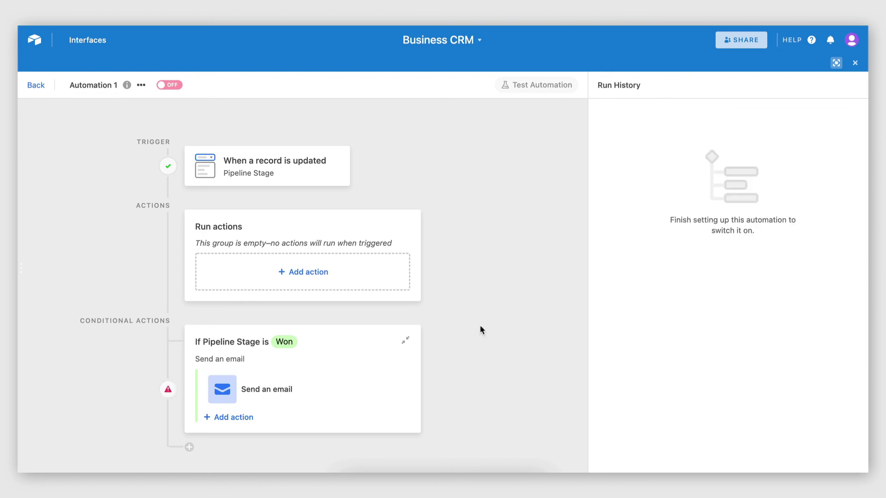
Browse the available actions and integrations, then dismiss the list without adding one
left_click(235, 417)
scroll(297, 198, "down", 2)
mouse_move(297, 198)
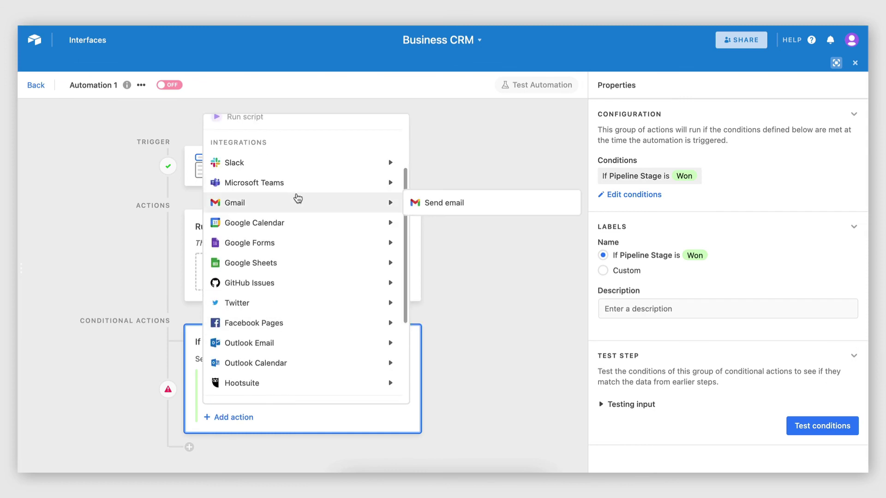
scroll(297, 198, "up", 1)
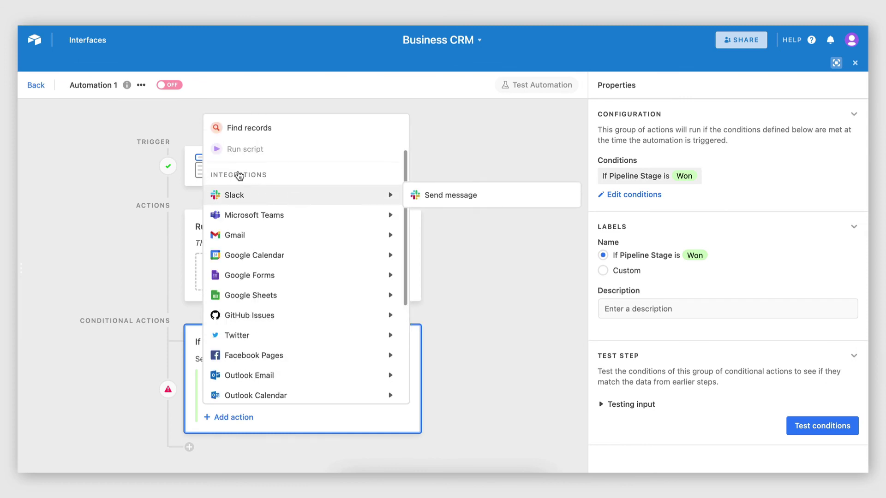
scroll(290, 296, "down", 2)
scroll(290, 273, "up", 2)
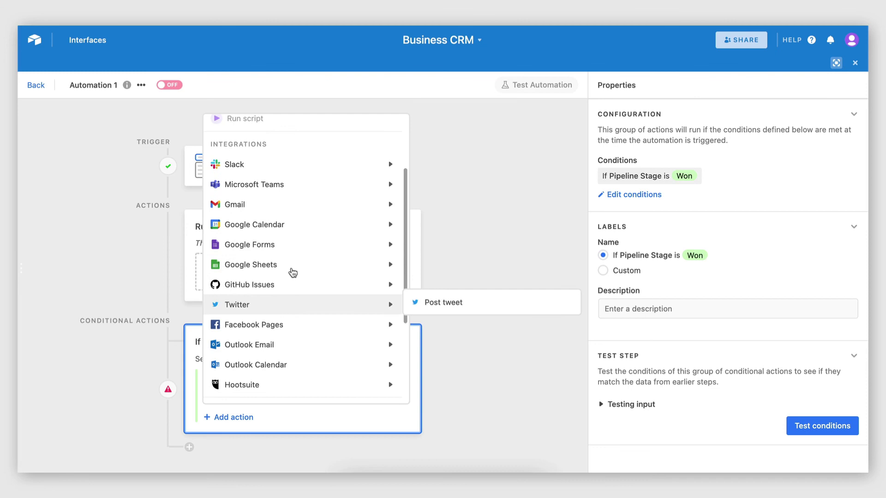
scroll(284, 286, "down", 1)
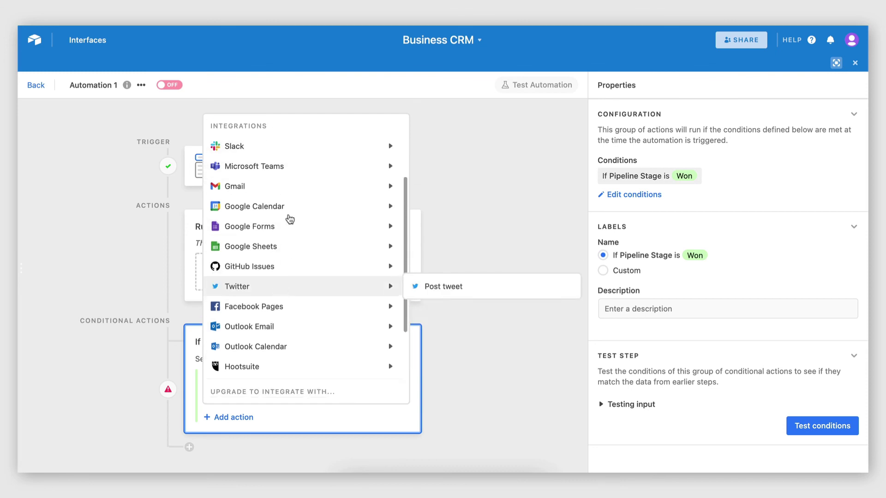
mouse_move(289, 328)
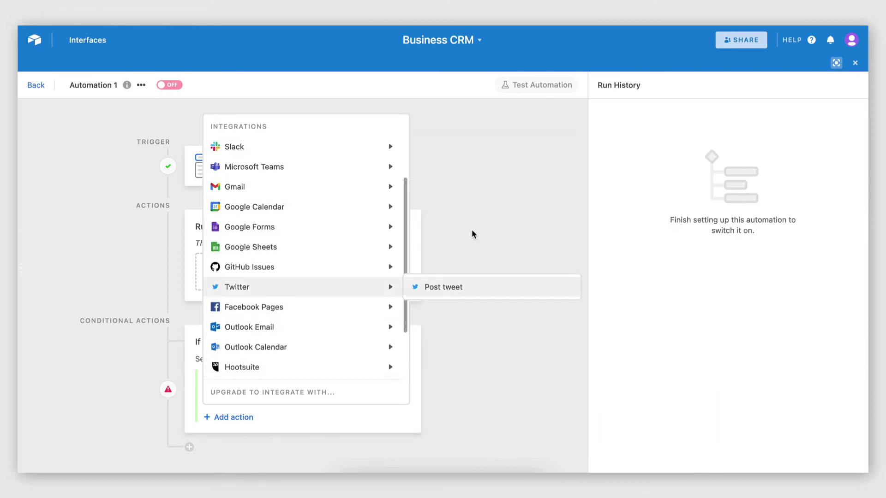
left_click(466, 240)
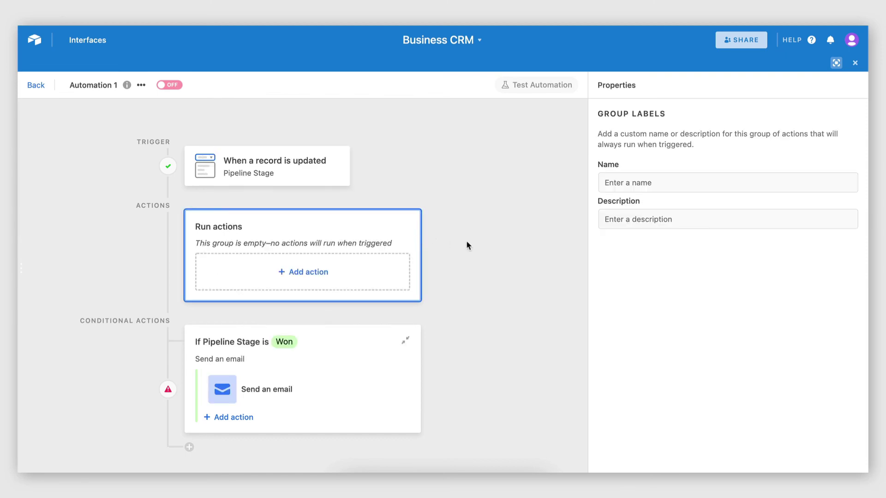
left_click(466, 241)
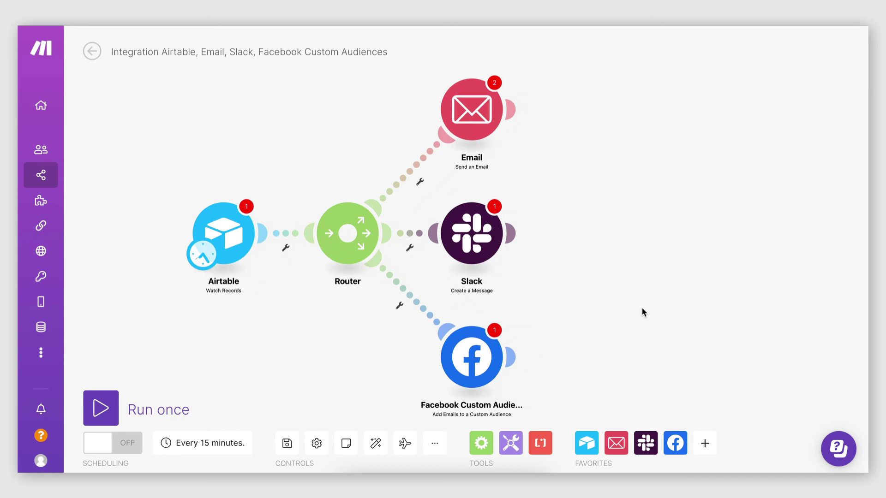
left_click(579, 358)
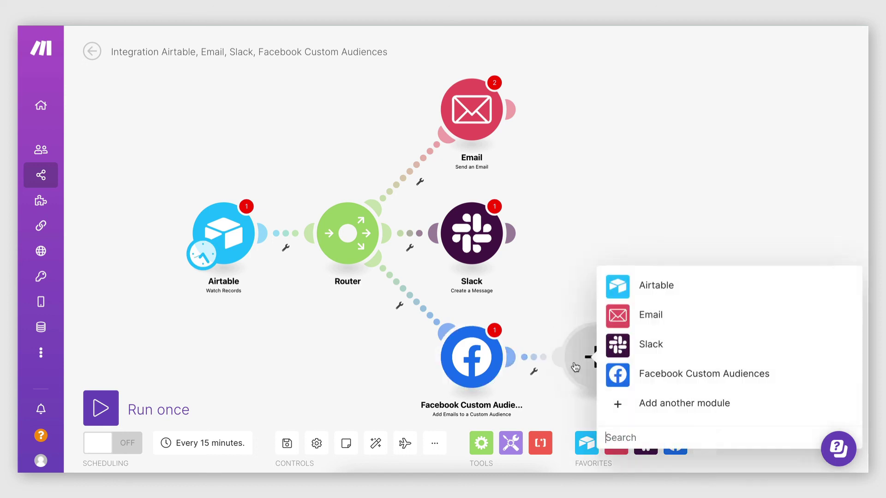
left_click(620, 404)
scroll(663, 327, "down", 14)
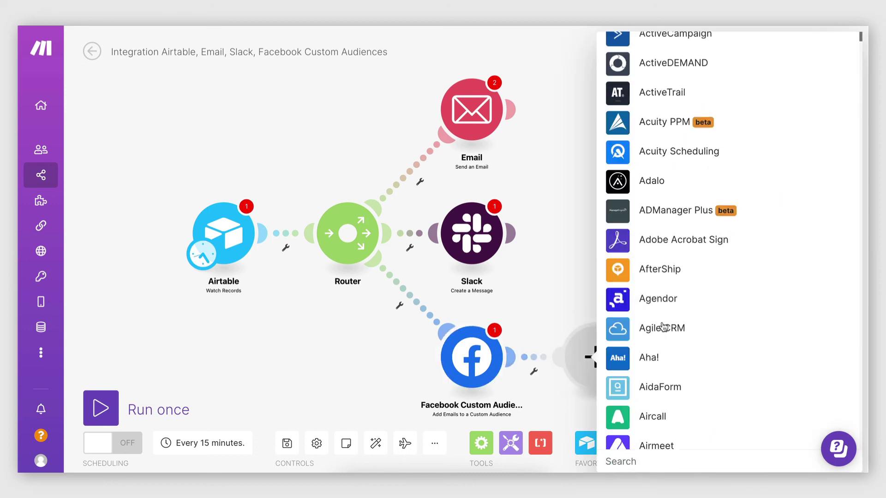
scroll(664, 327, "down", 15)
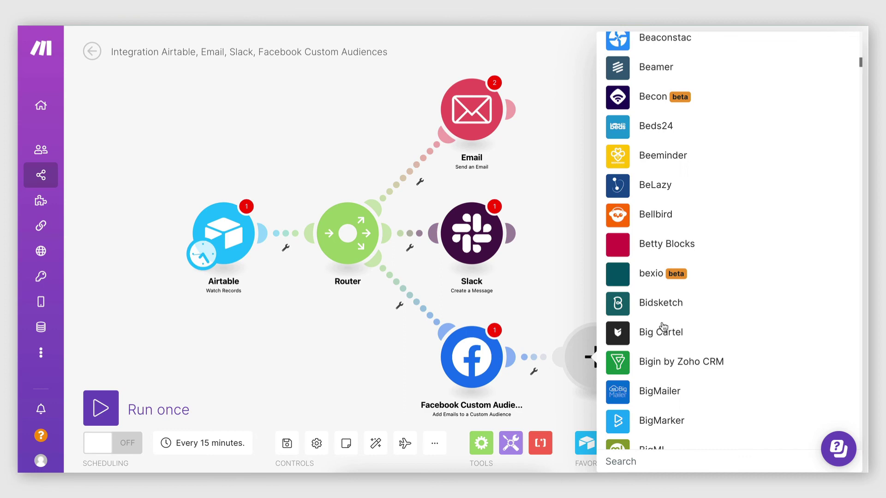
left_click(277, 322)
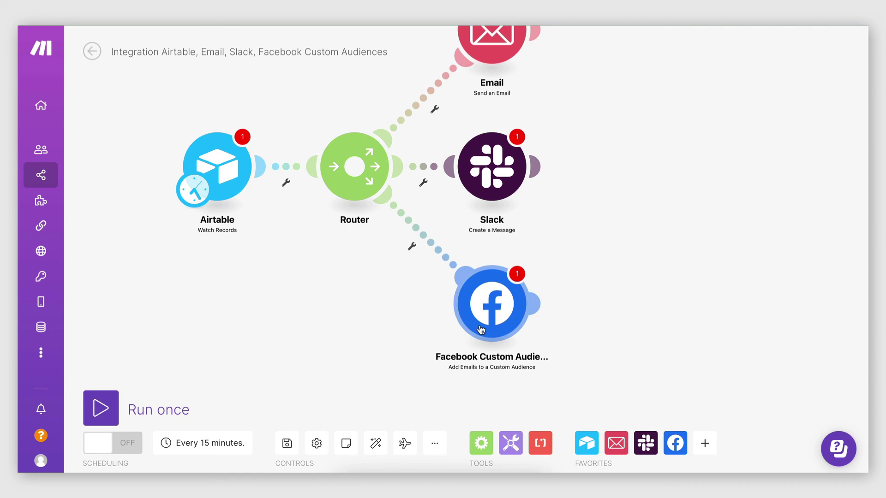
left_click_drag(583, 256, 555, 303)
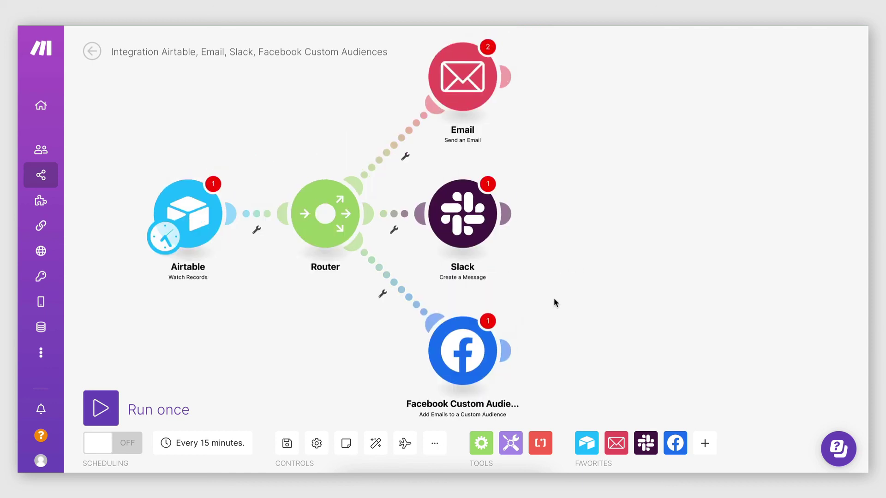